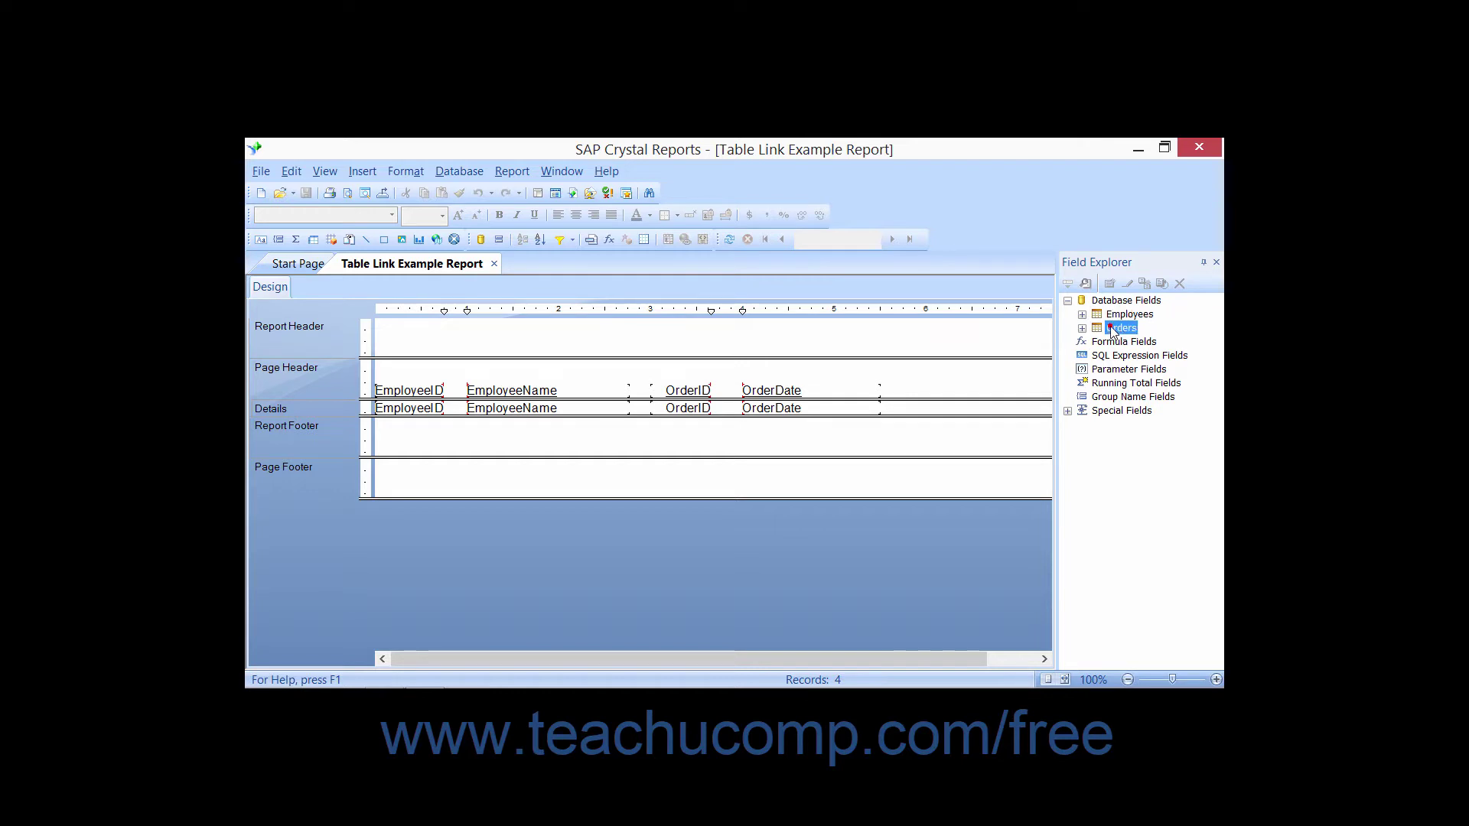
Expand the fields of the Employees and Orders tables and show the table links in the Database Expert
click(1081, 315)
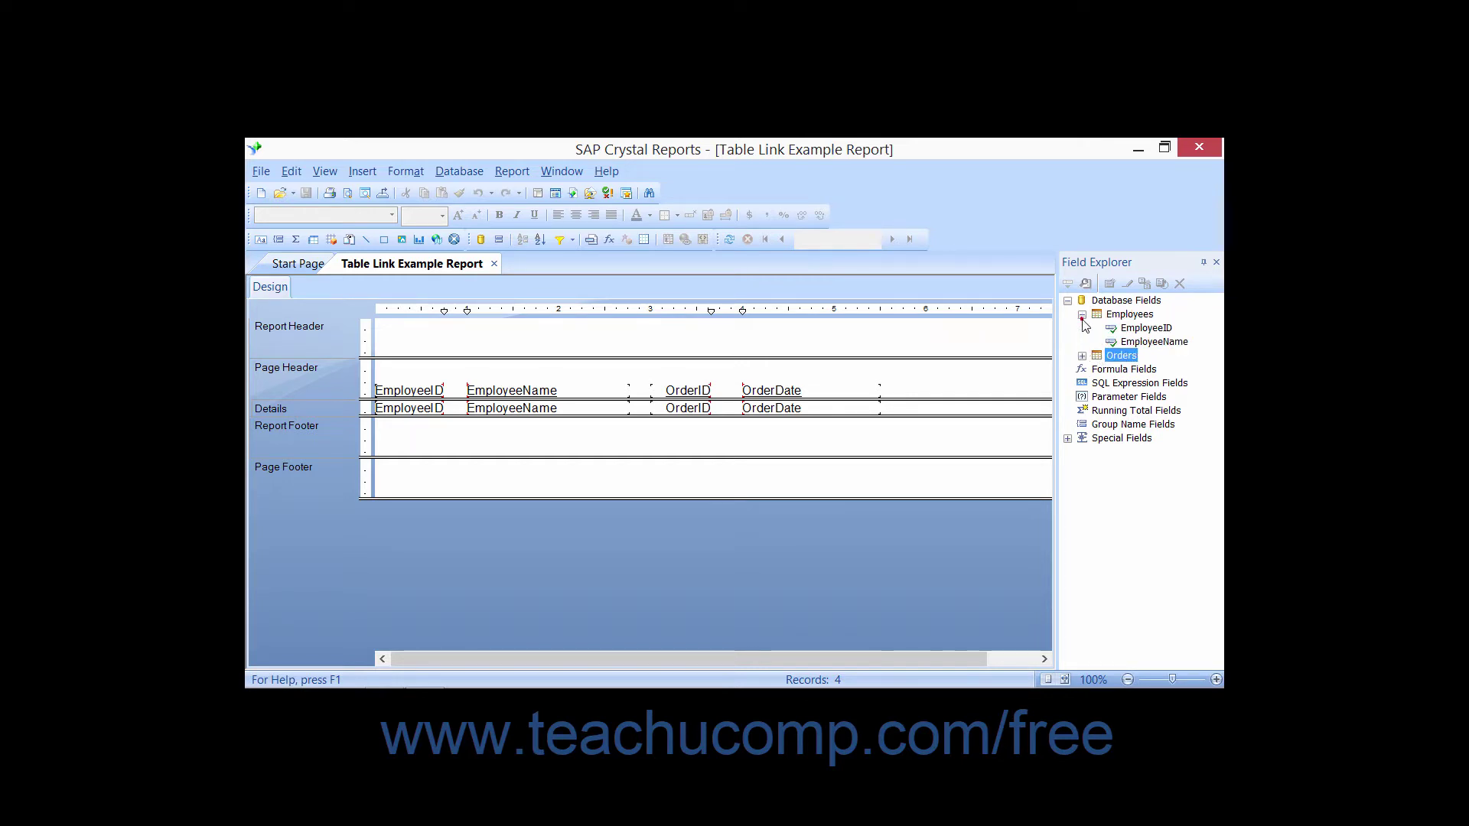
click(1081, 356)
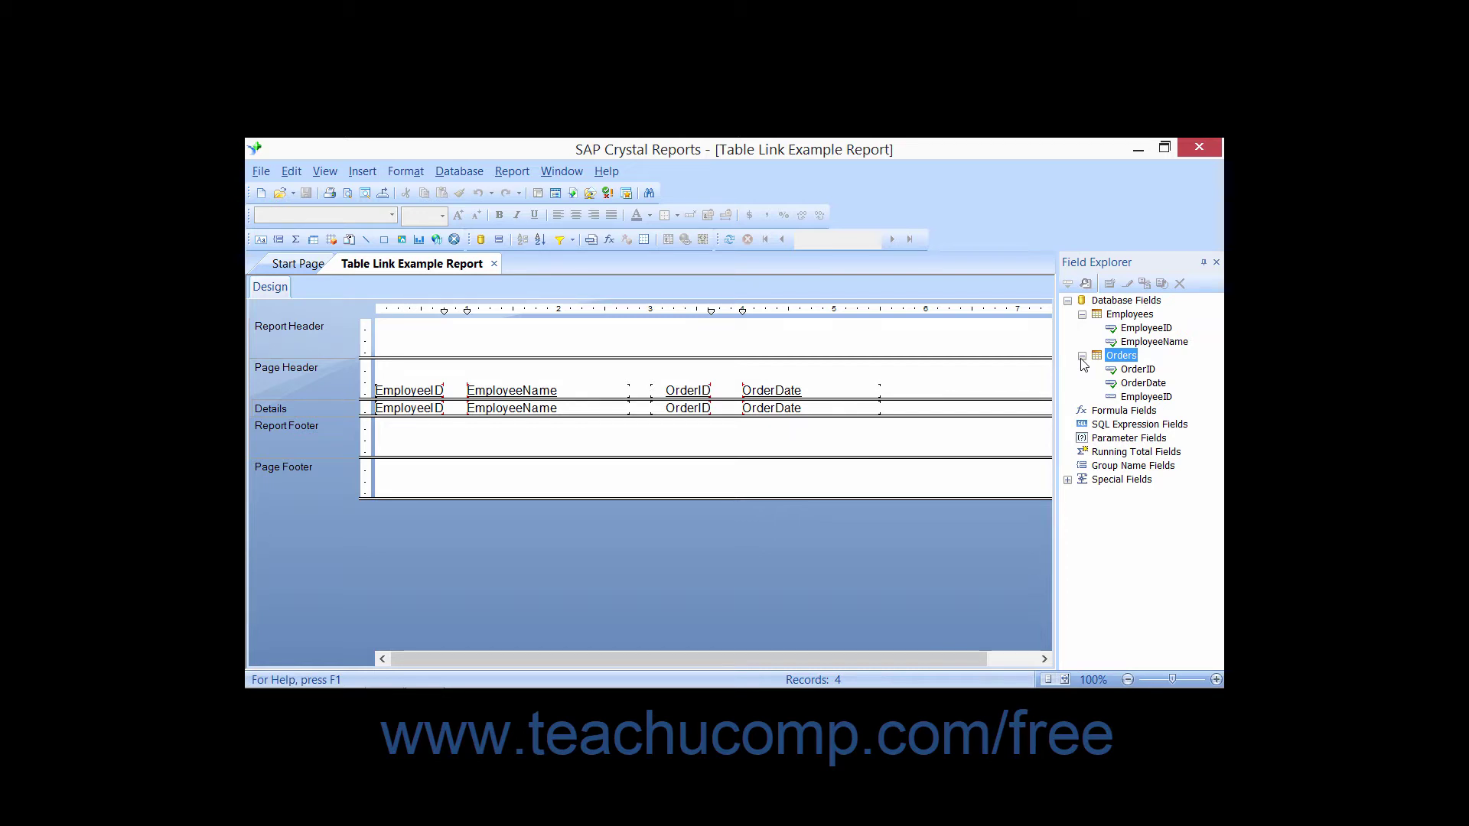
click(488, 239)
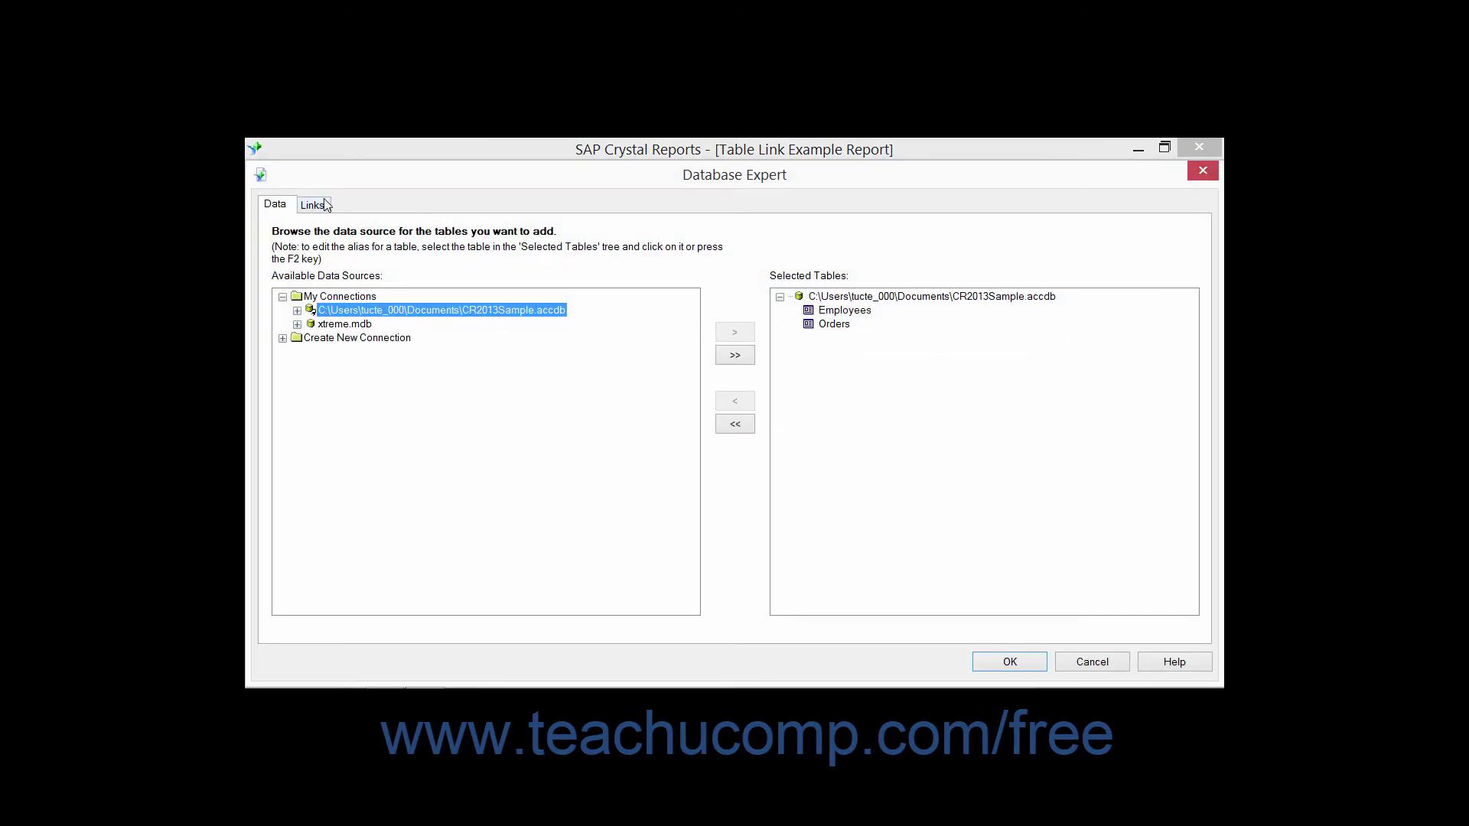
click(326, 205)
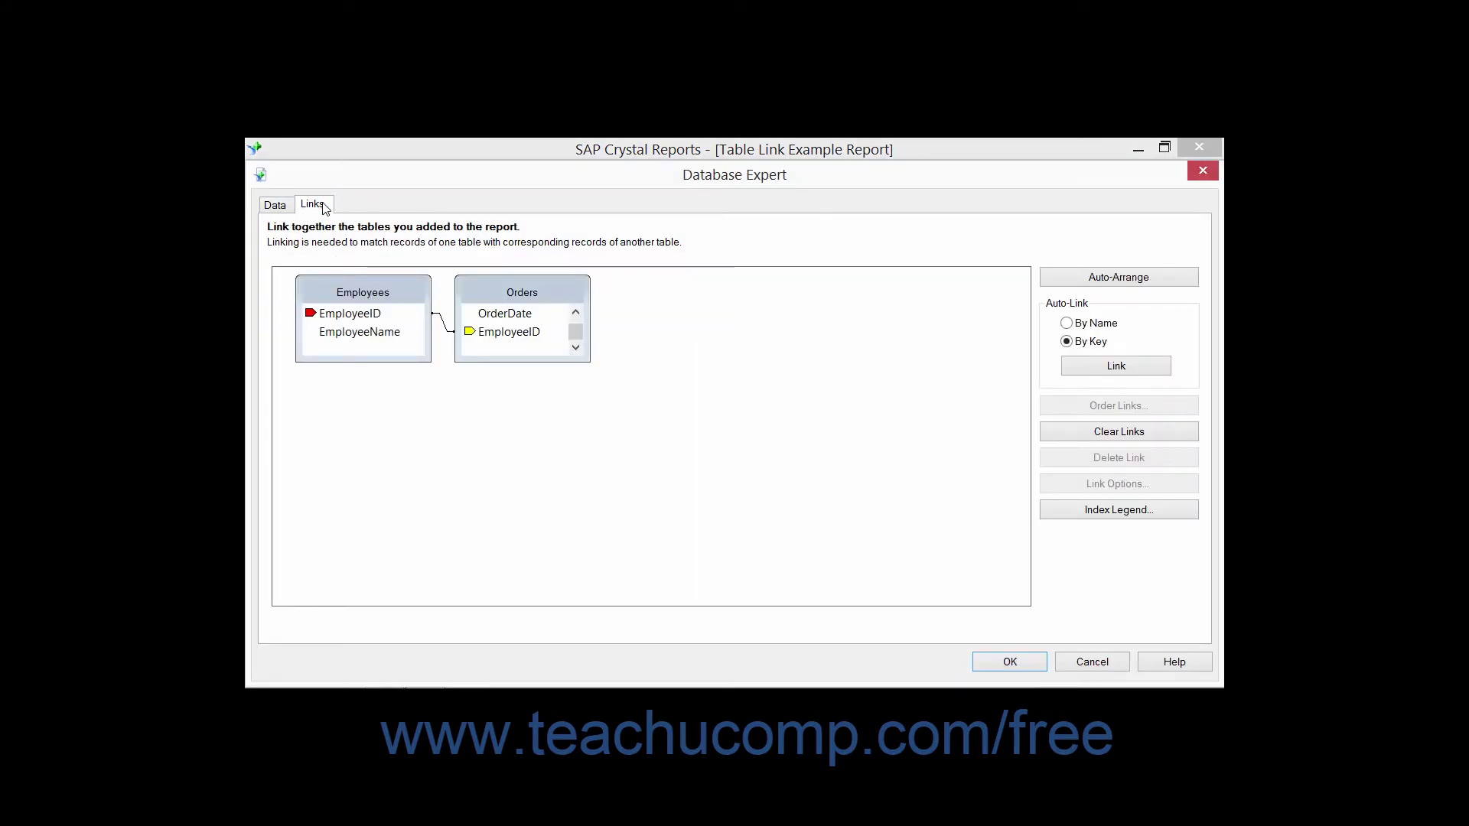
Try the Left Outer Join and Right Outer Join types in the options of the EmployeeID link, and discard the changes
click(444, 329)
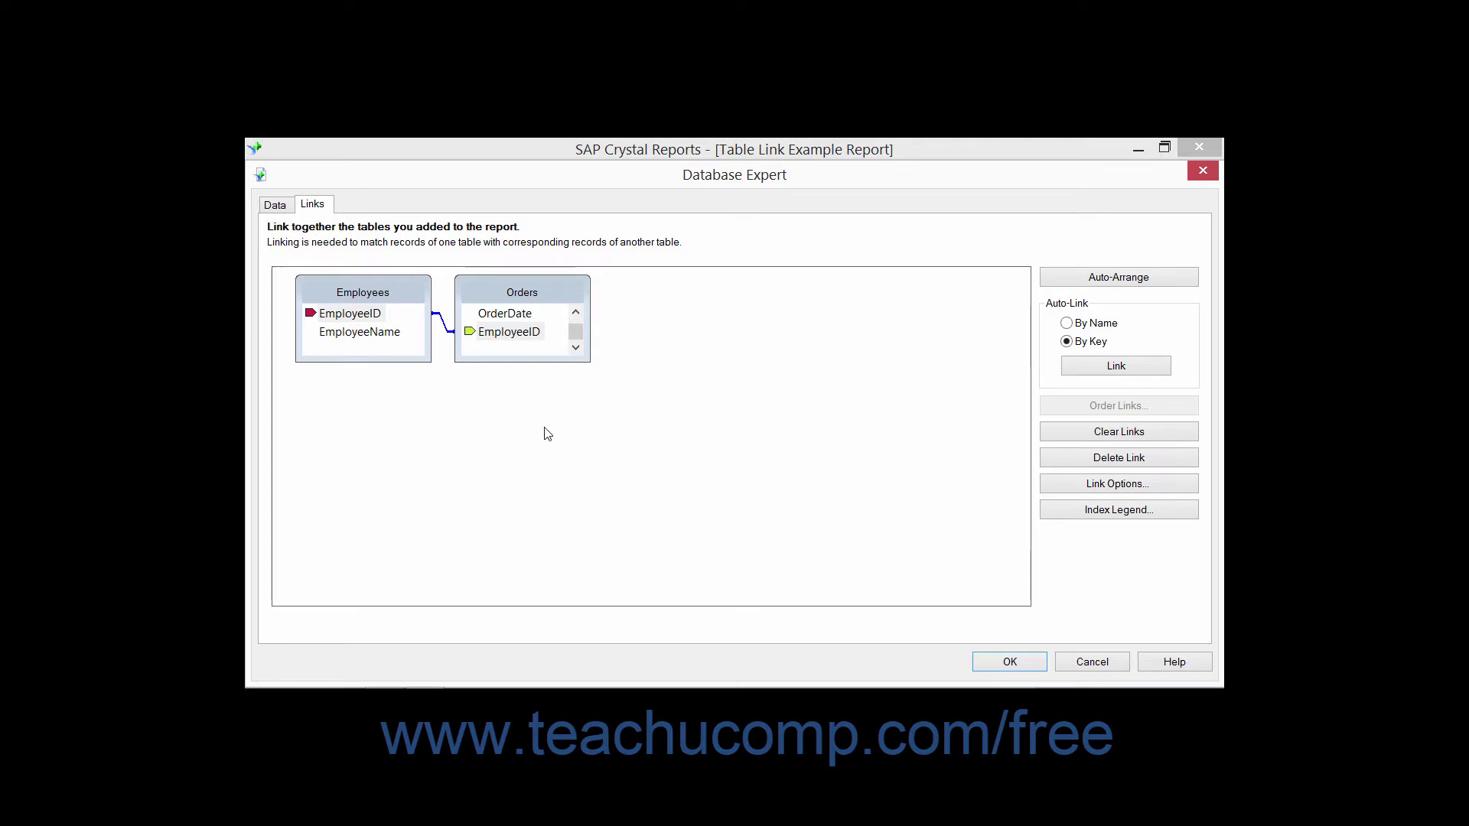
click(1079, 484)
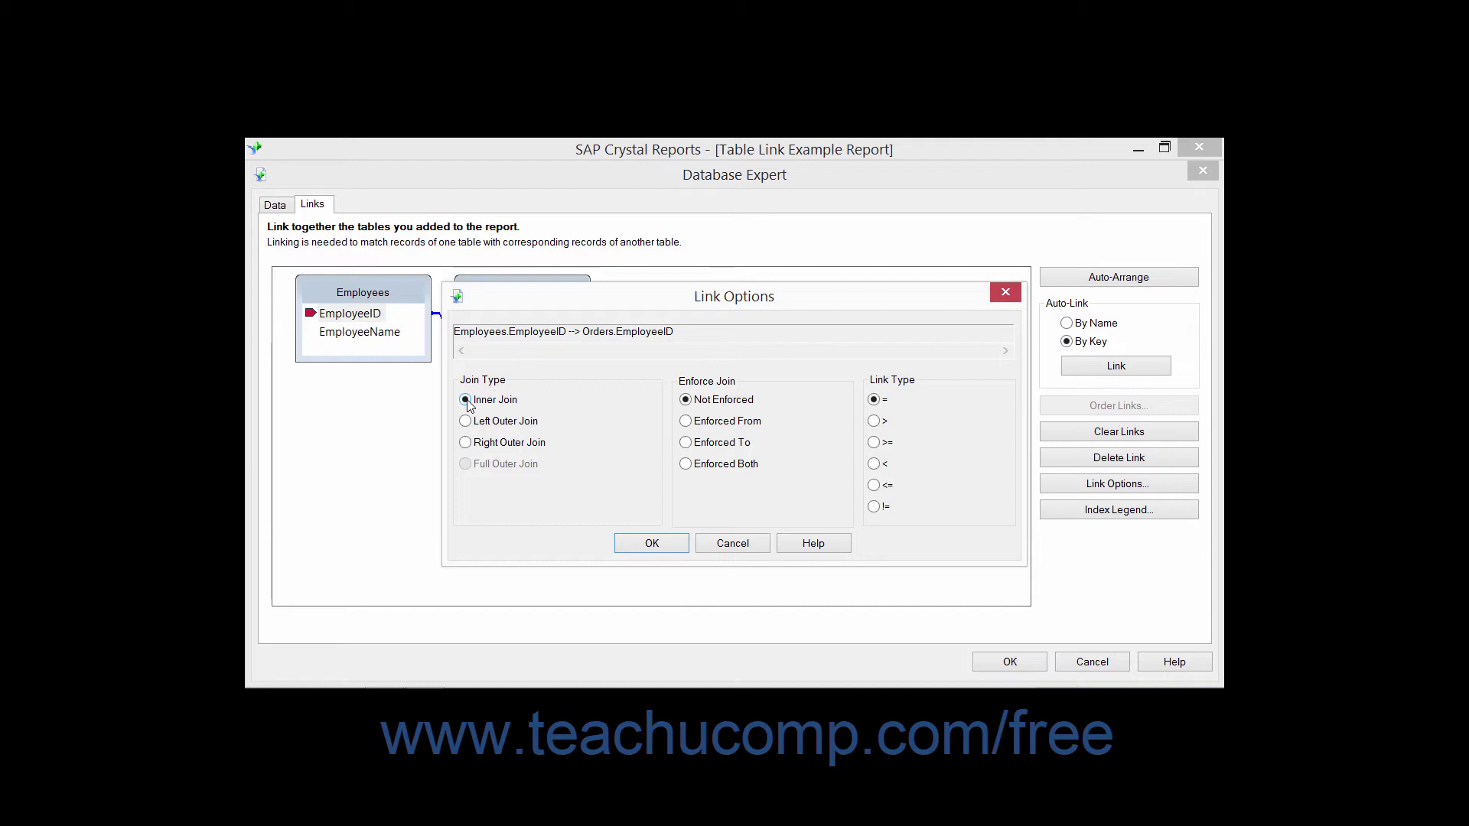
click(466, 425)
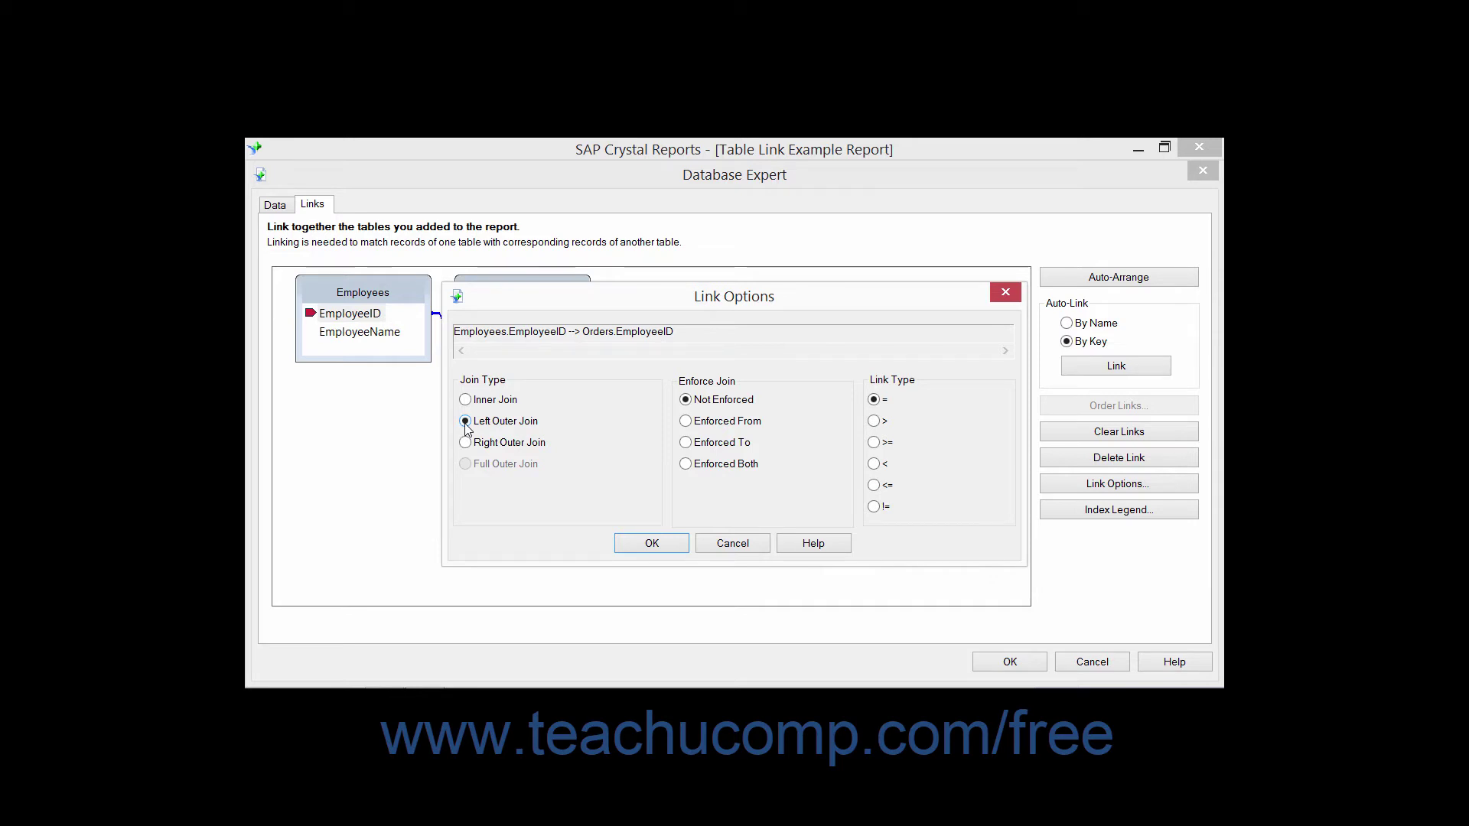
drag(523, 304, 677, 330)
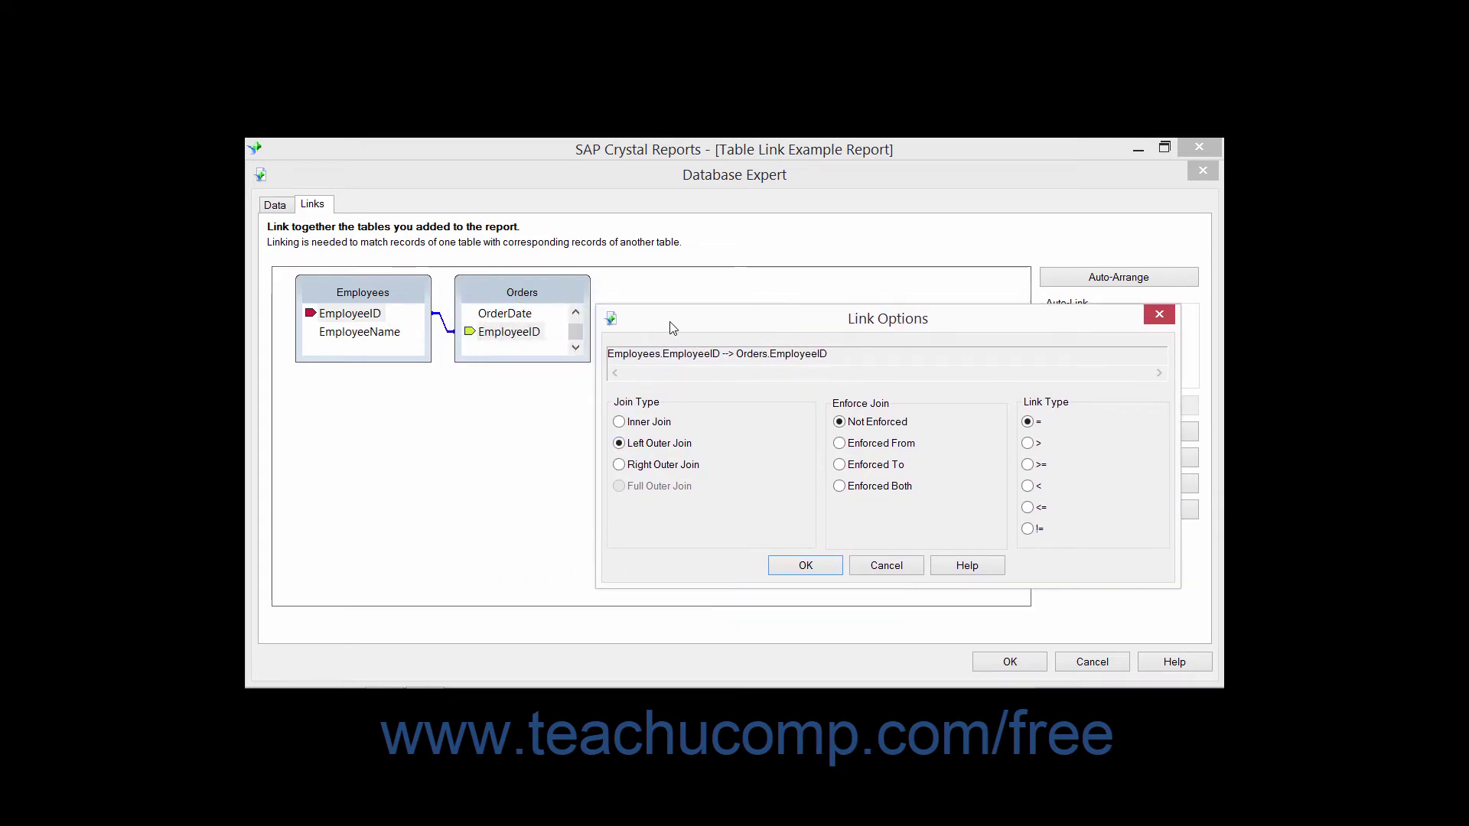
click(620, 465)
click(891, 566)
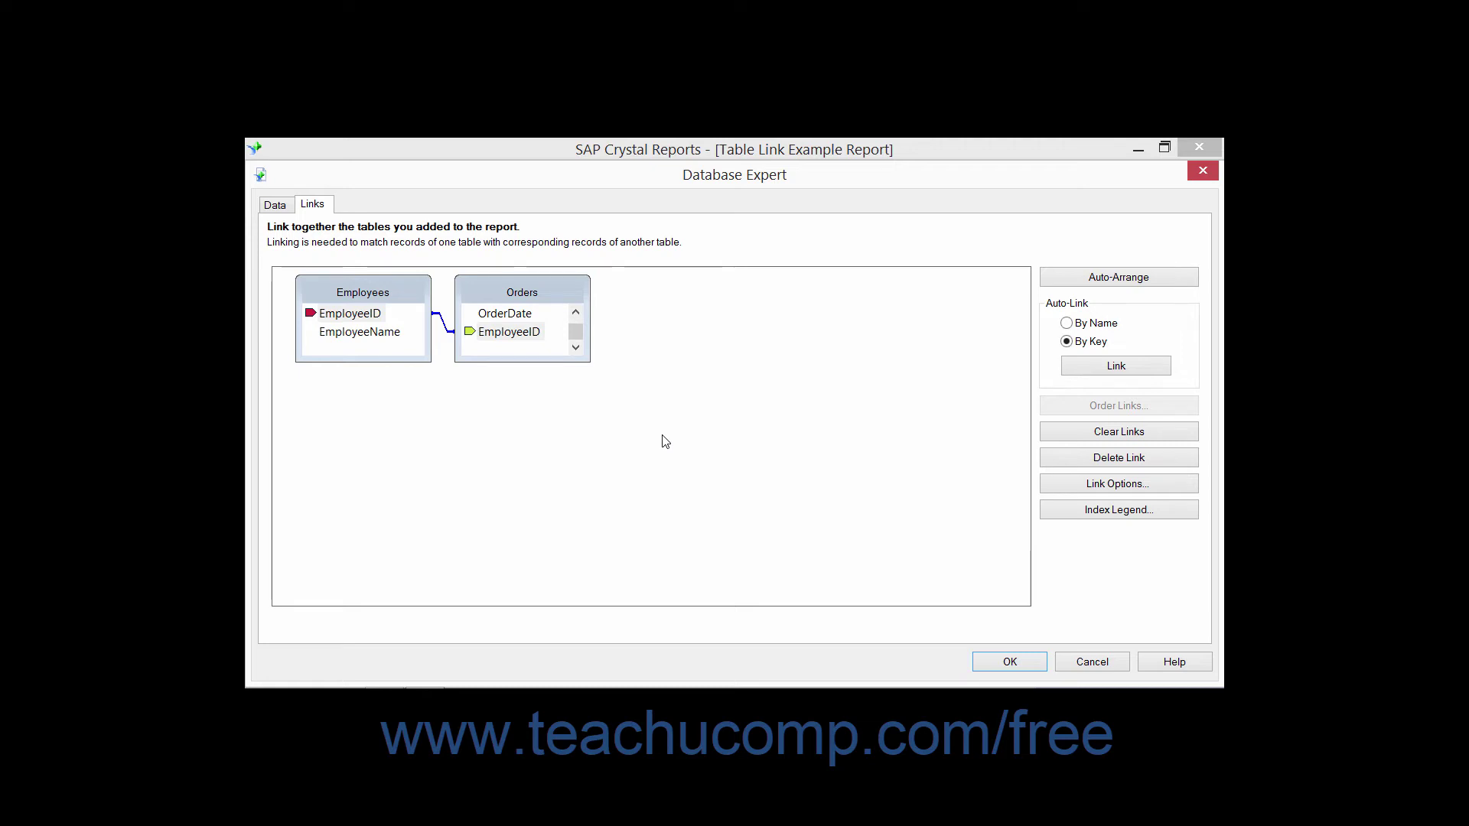
click(514, 333)
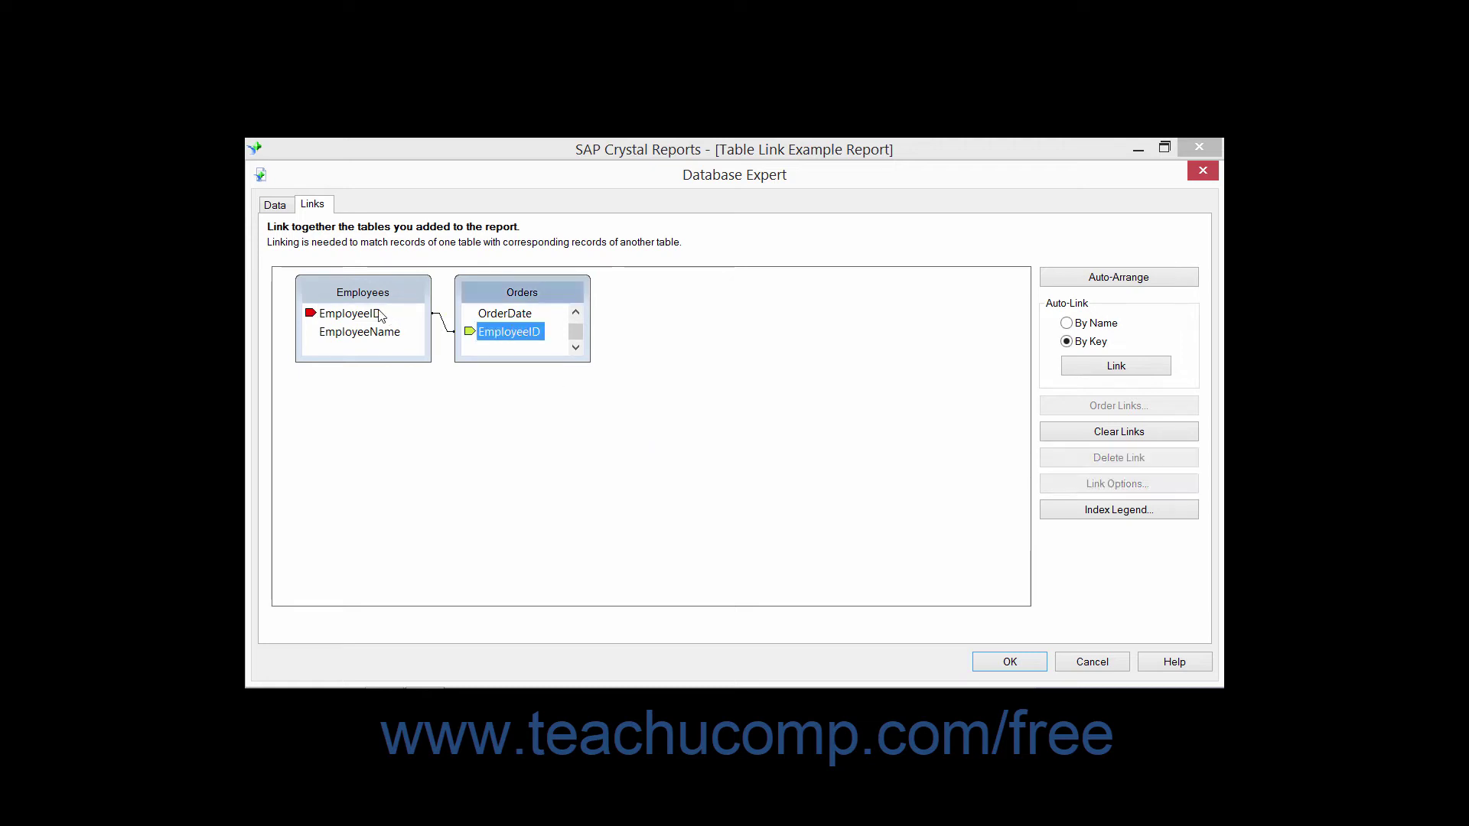
click(379, 314)
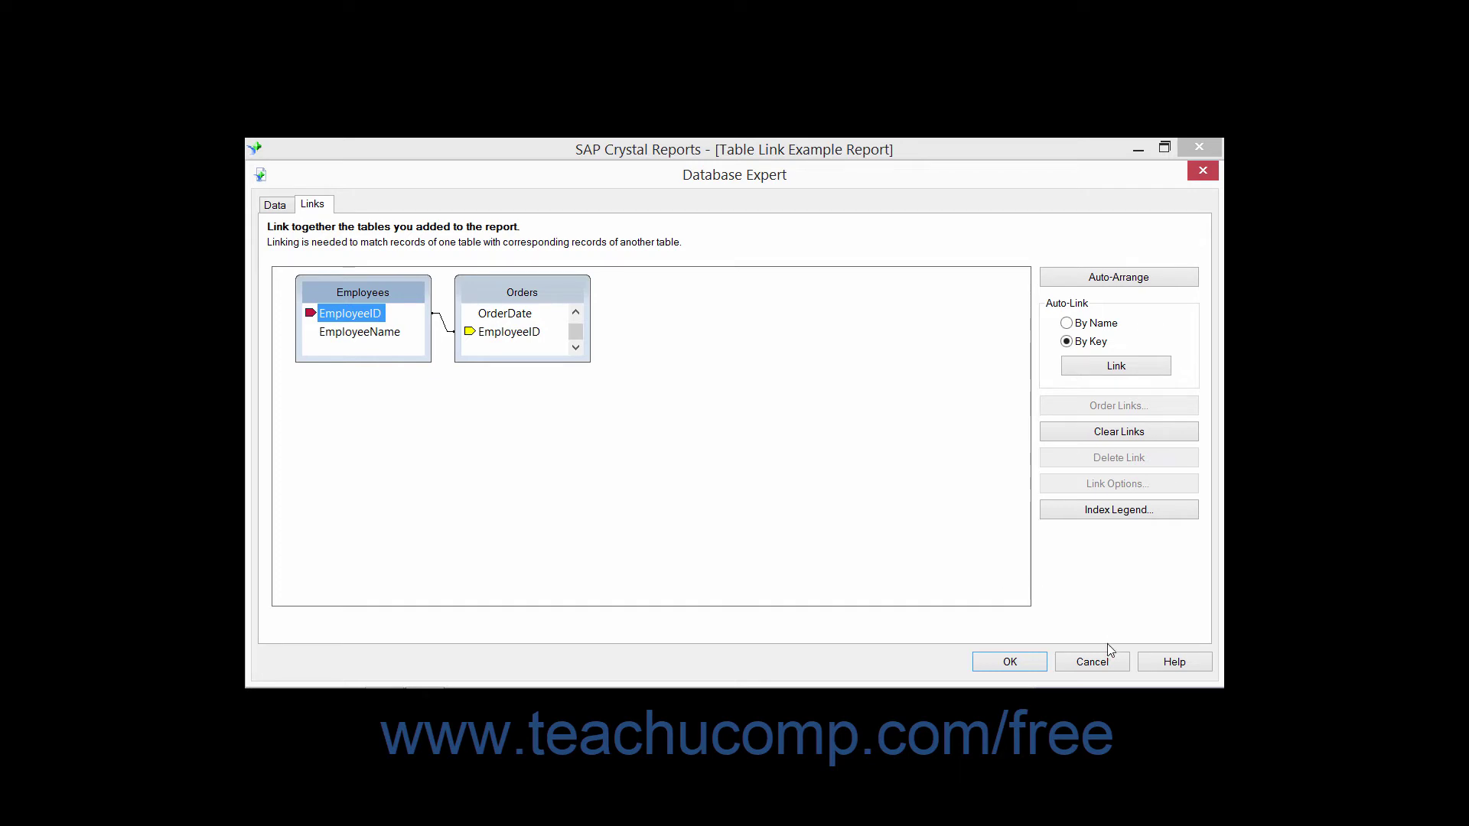
drag(1121, 656, 1067, 640)
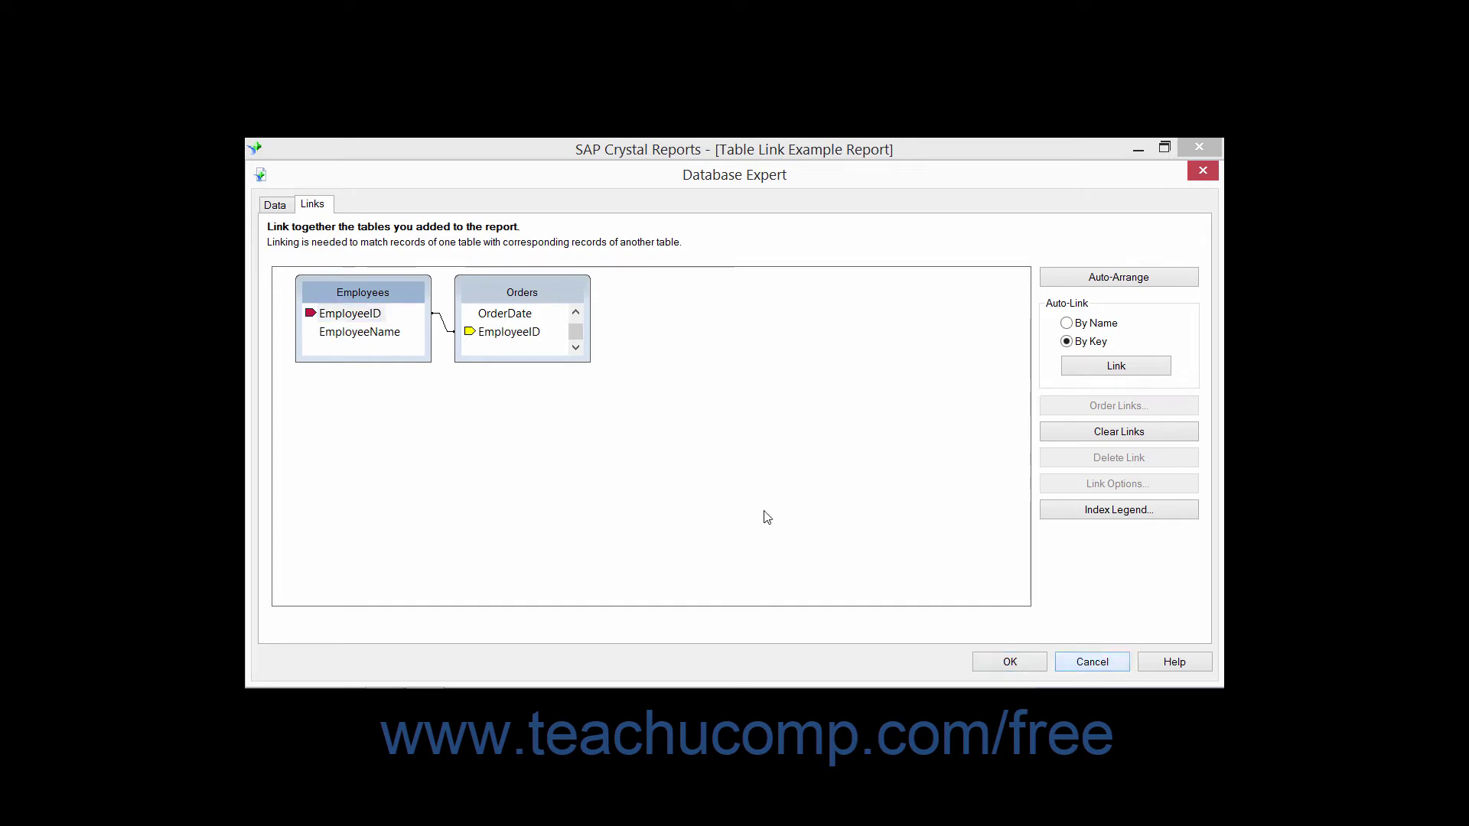
Delete the EmployeeID link between the Employees and Orders tables and apply the unlinked configuration to the report
click(442, 328)
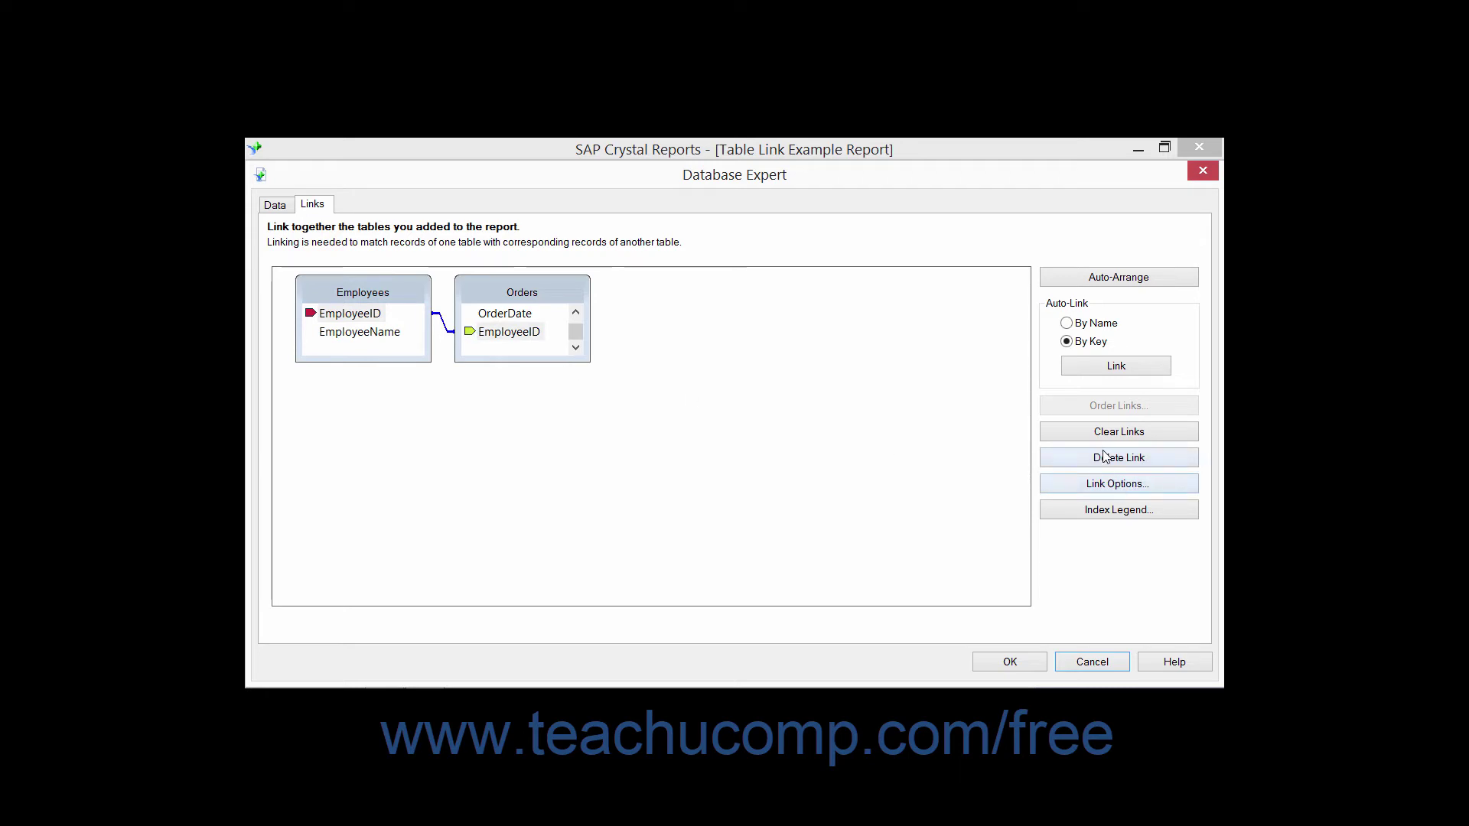
click(1105, 459)
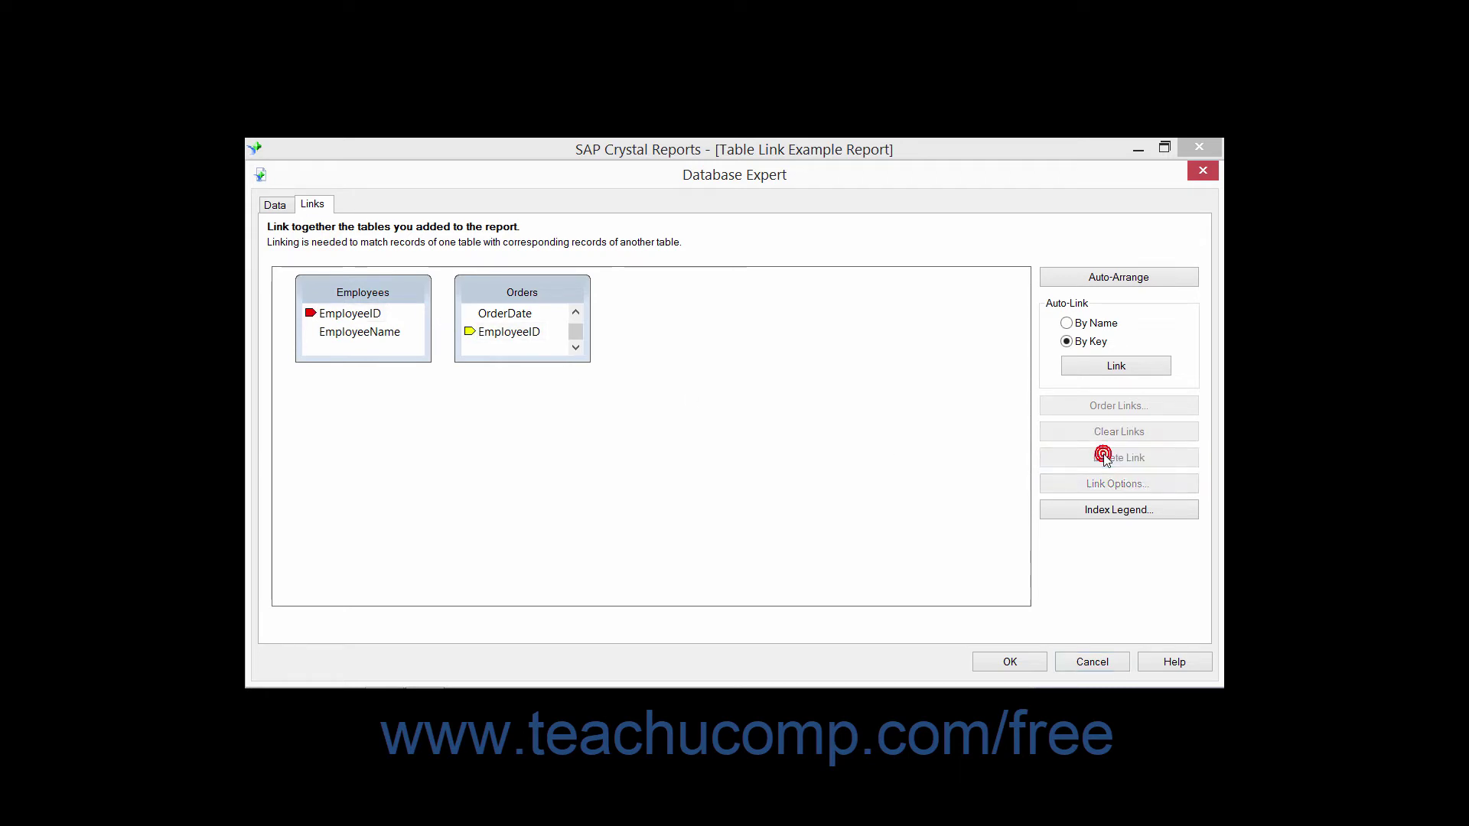
click(1024, 669)
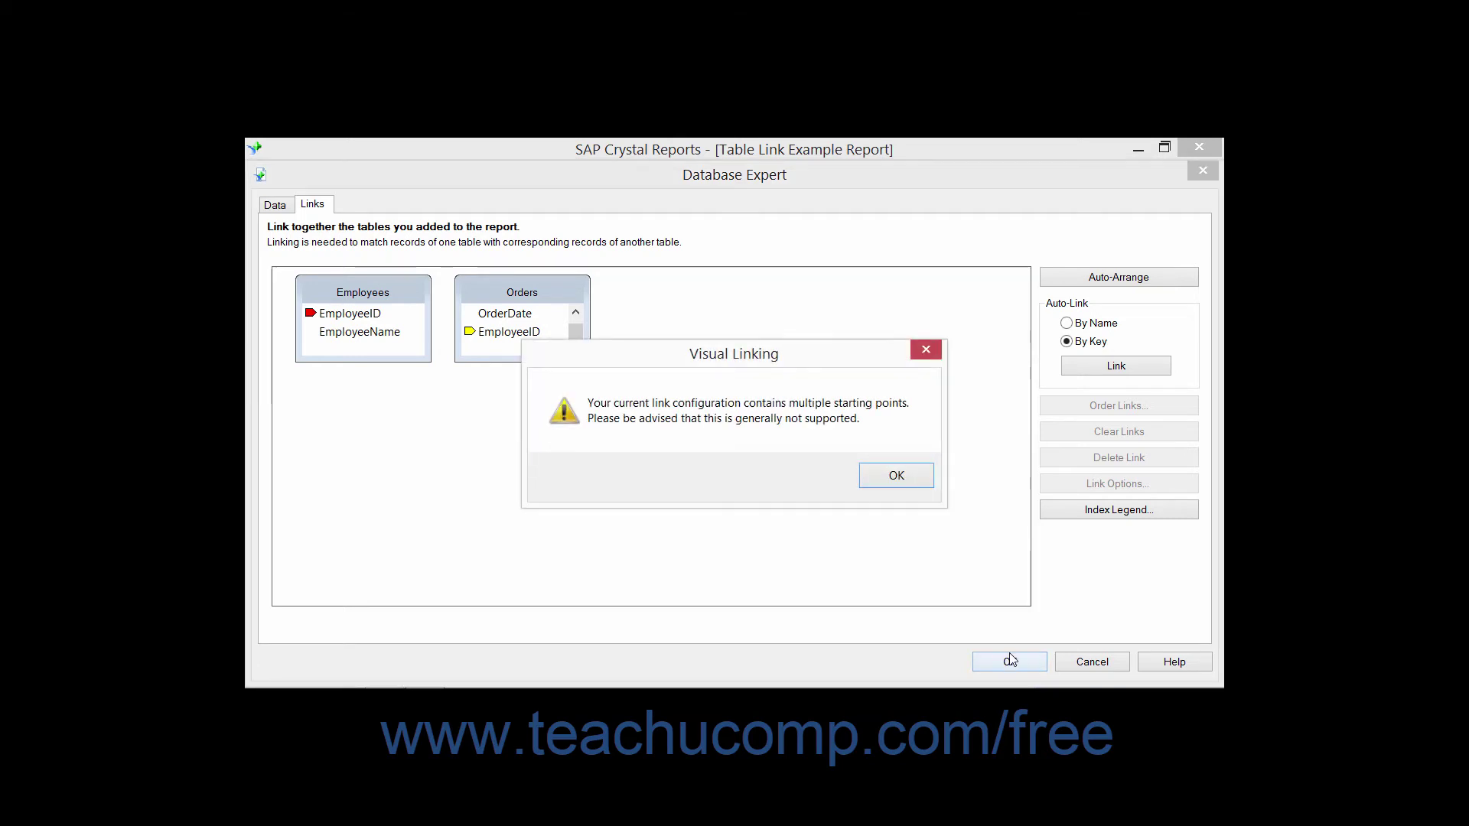
click(894, 476)
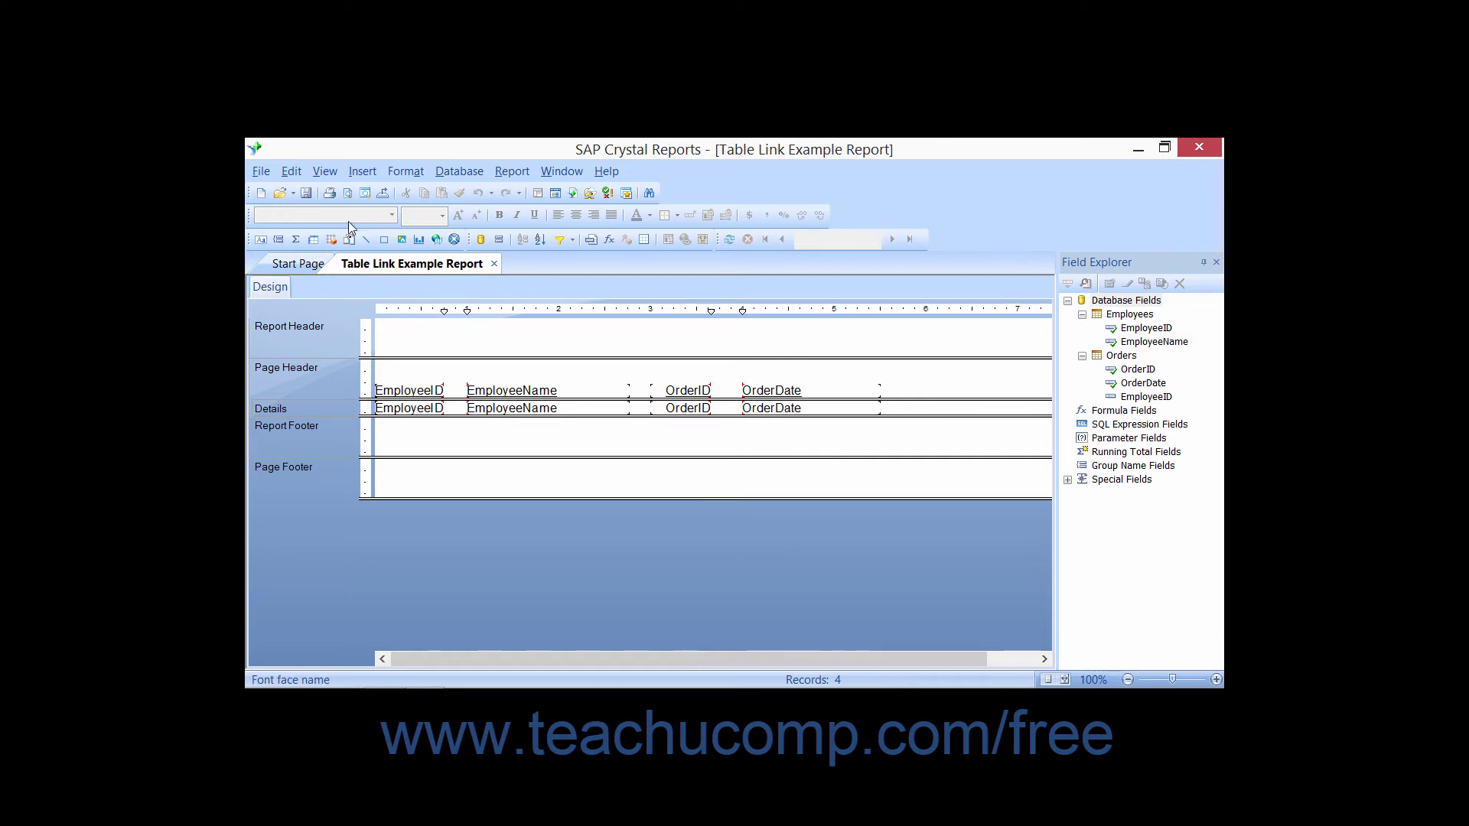
Preview the report to examine the records produced by the unlinked tables, and close the preview
click(349, 193)
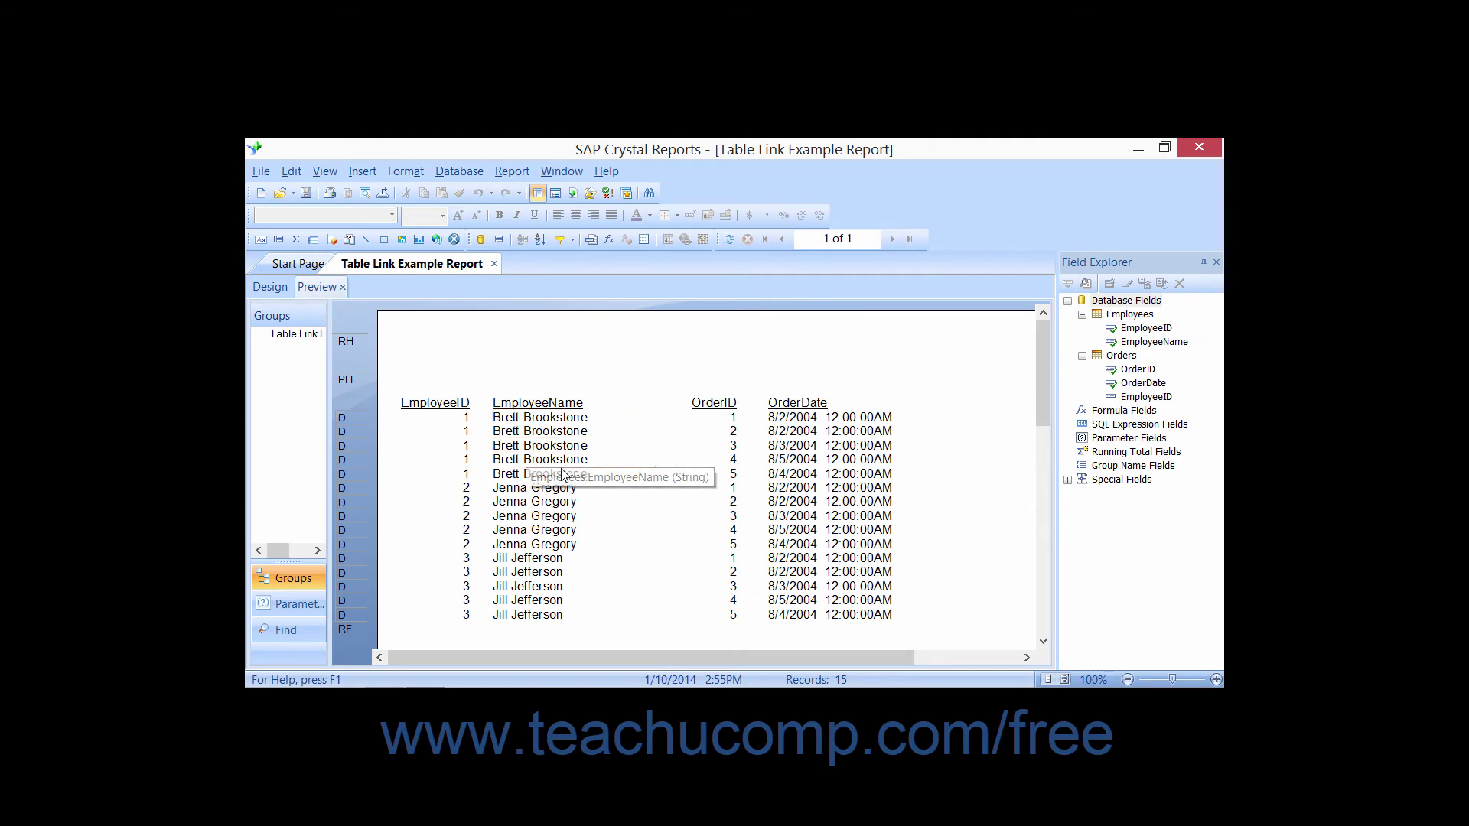
scroll(566, 475, down, 1)
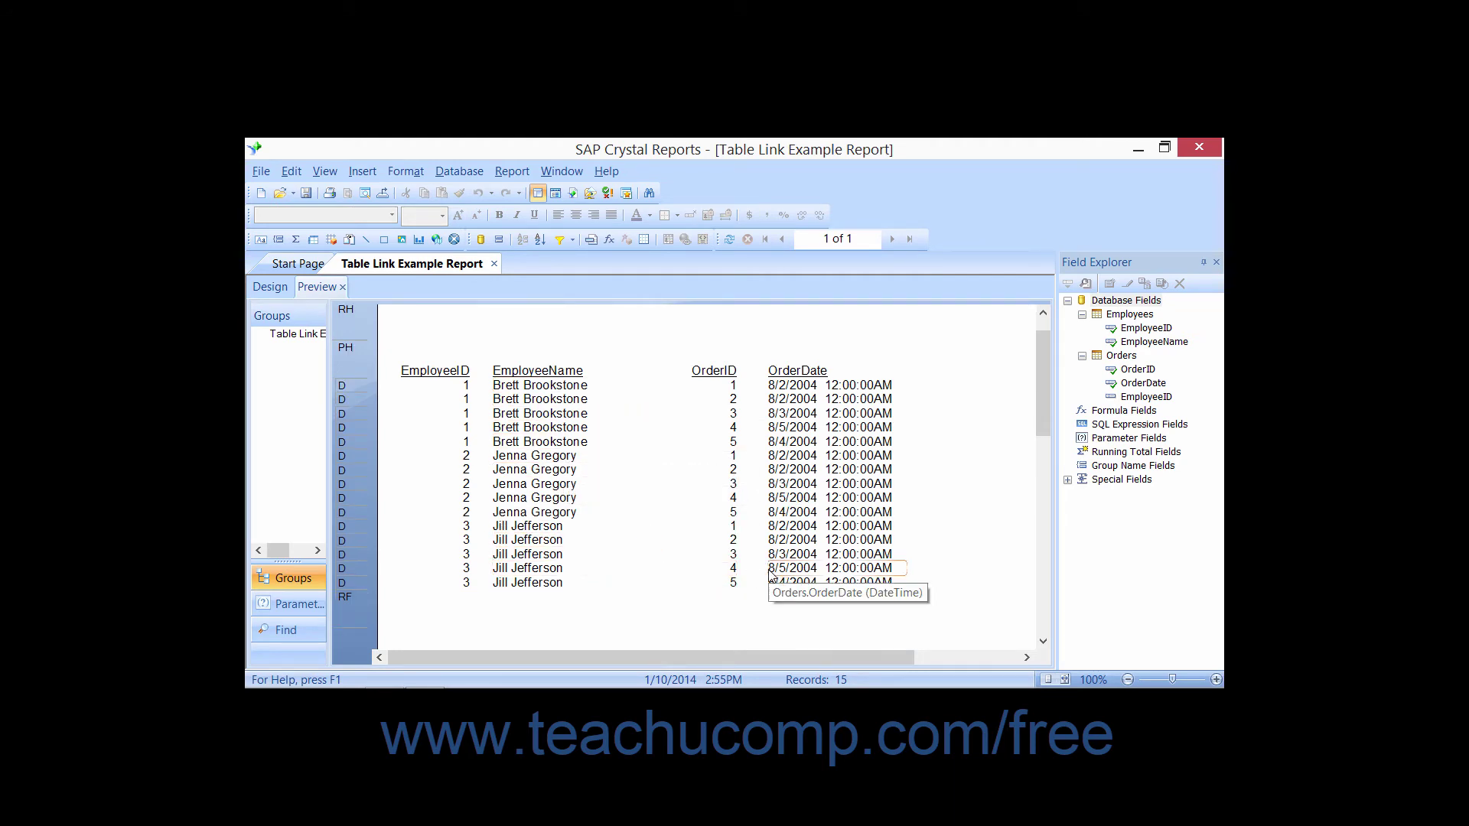
scroll(771, 575, up, 1)
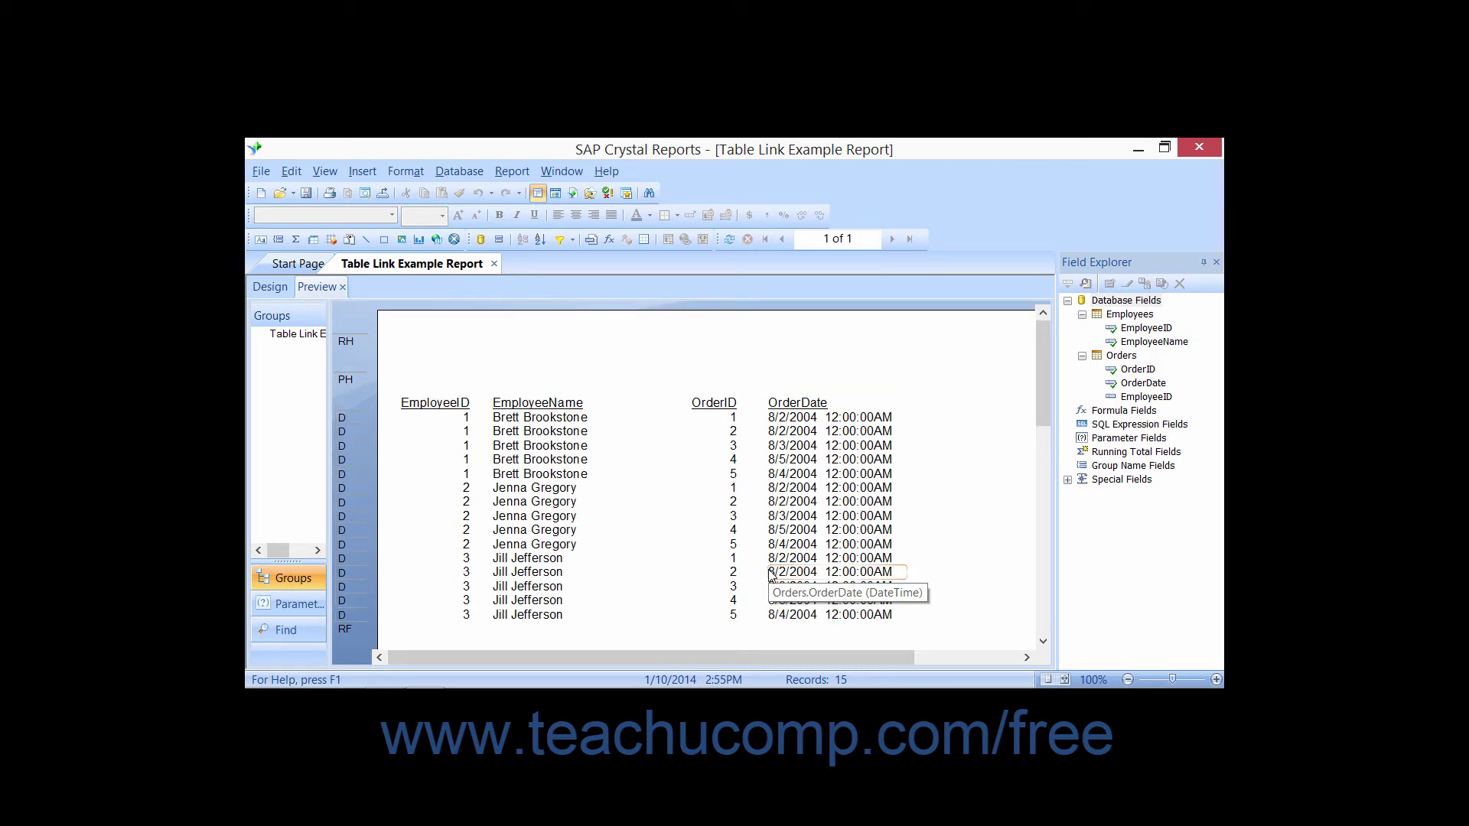
scroll(770, 575, down, 1)
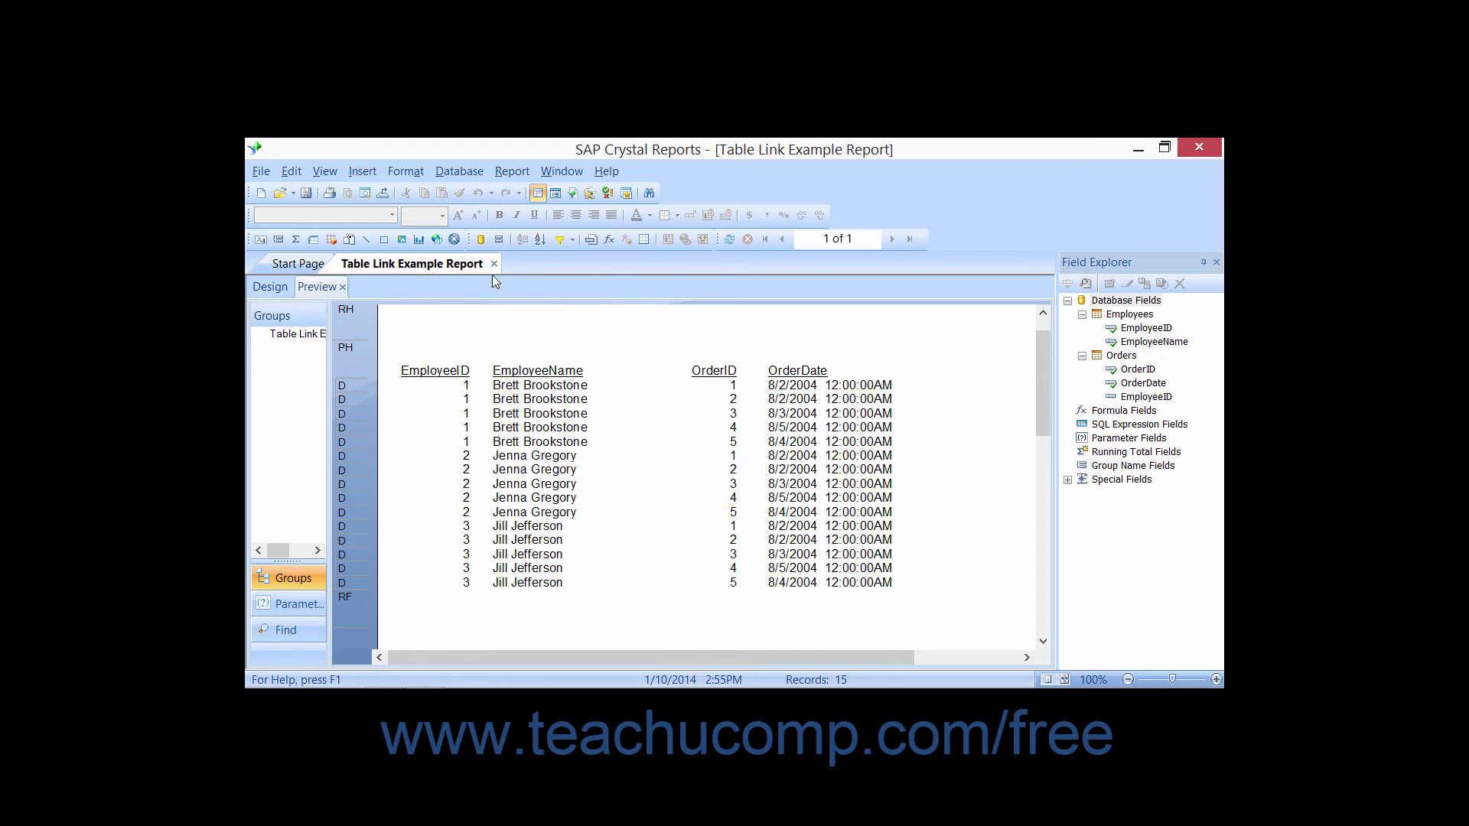
click(342, 286)
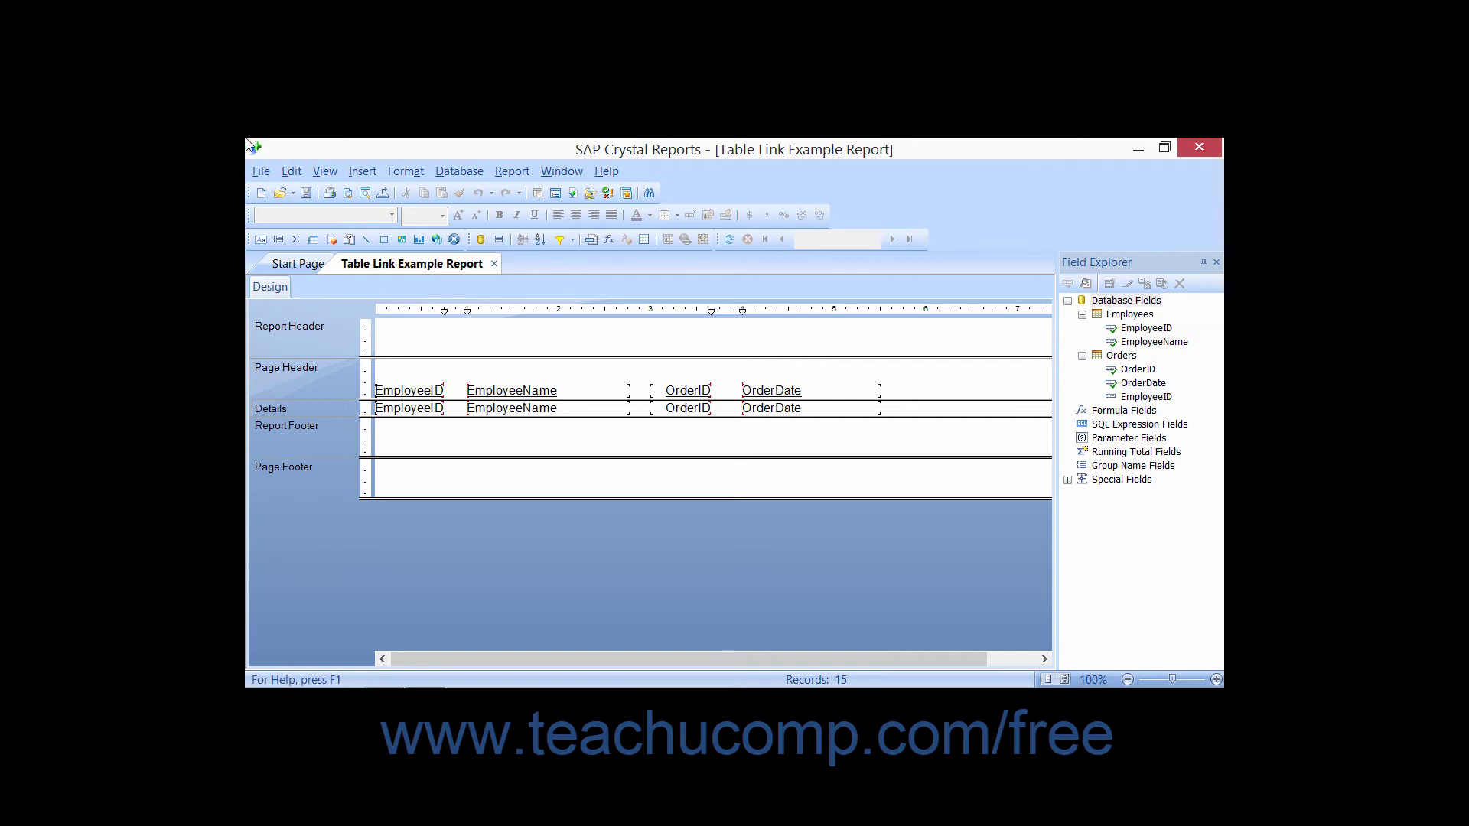
Link EmployeeID in Employees to EmployeeID in Orders as an Inner Join, and check the resulting records in the report preview
click(481, 240)
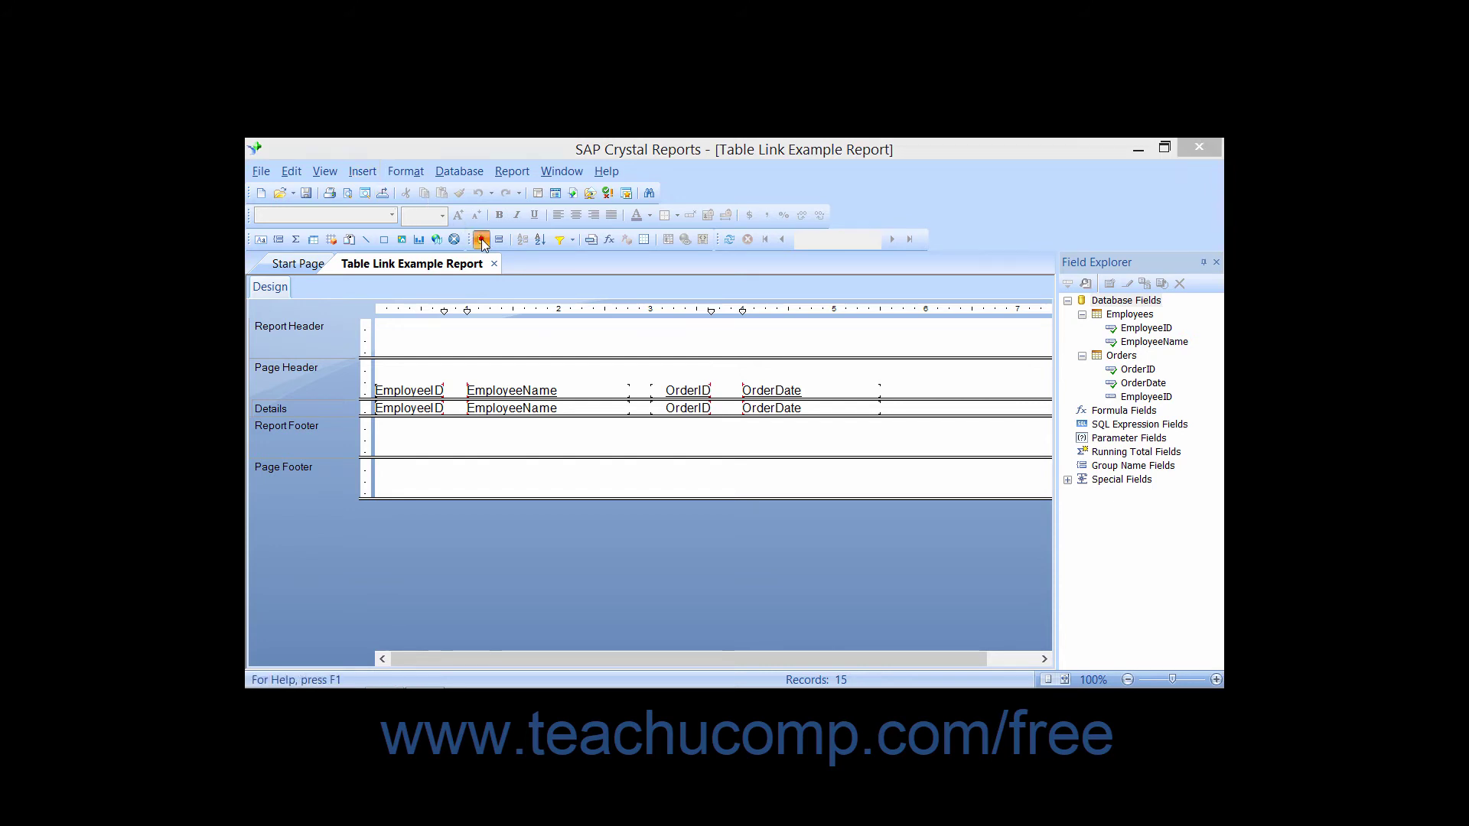
click(314, 206)
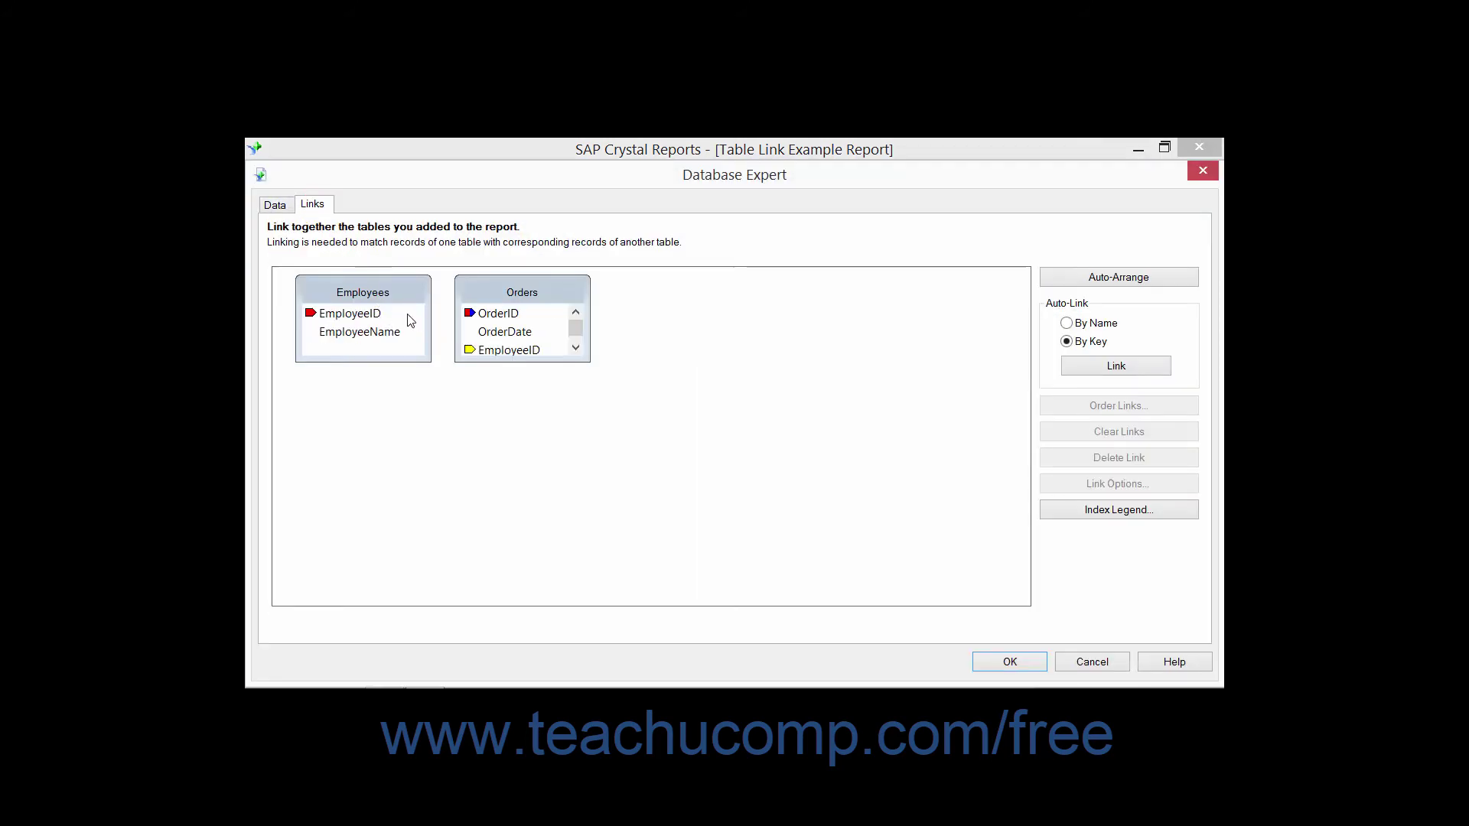
drag(371, 316, 472, 349)
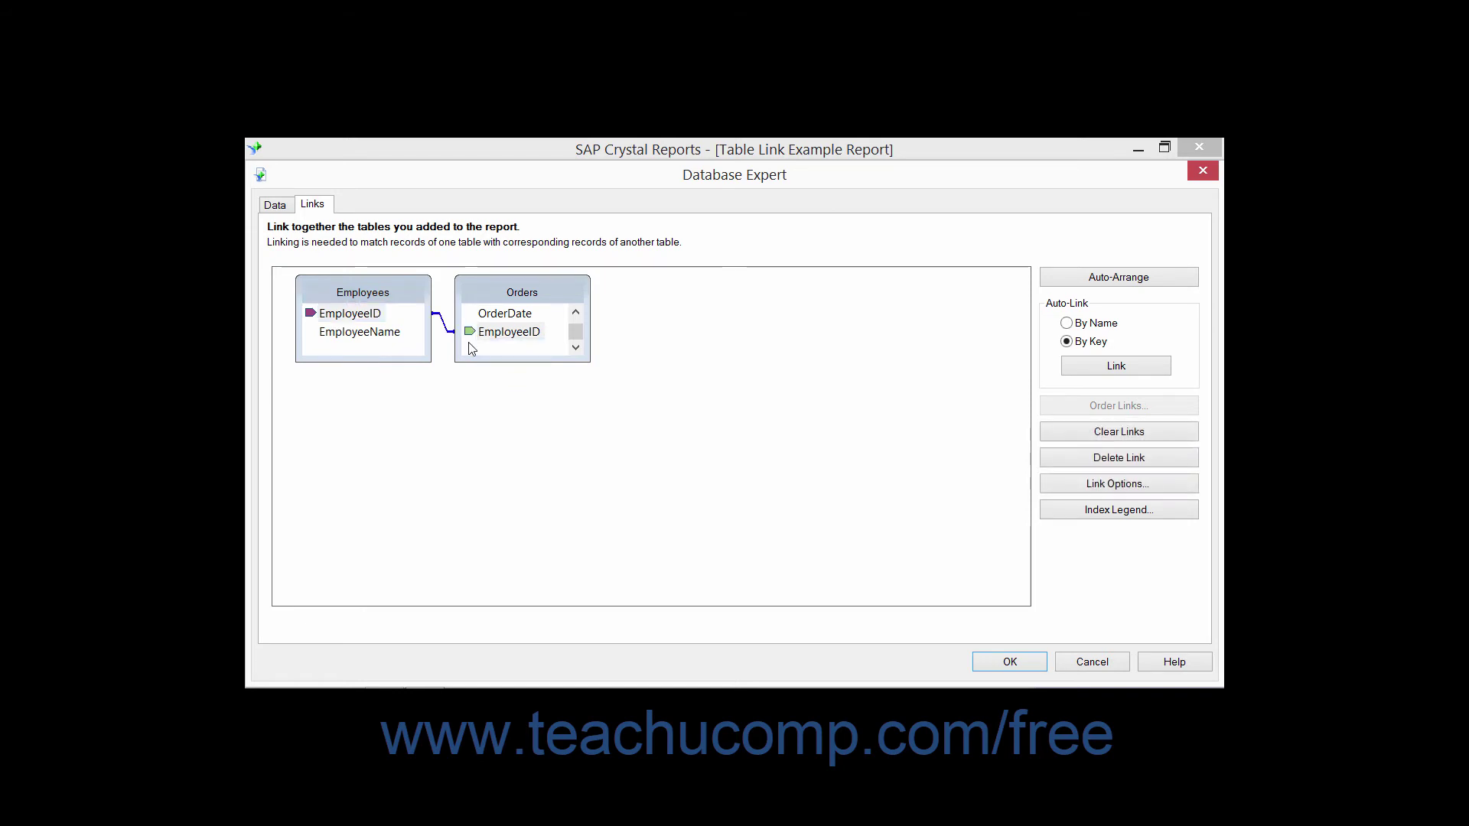
click(1091, 484)
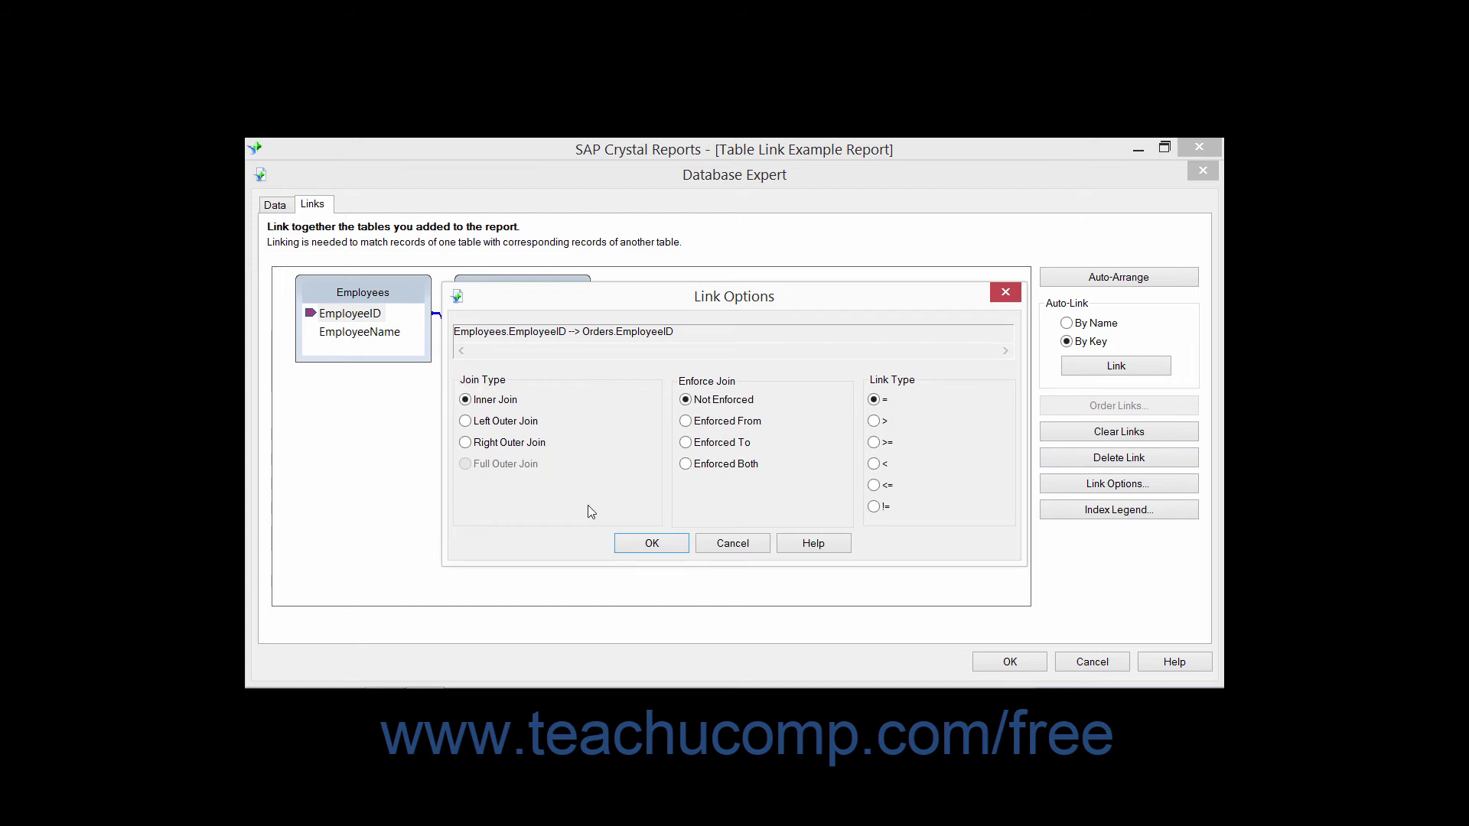
click(636, 540)
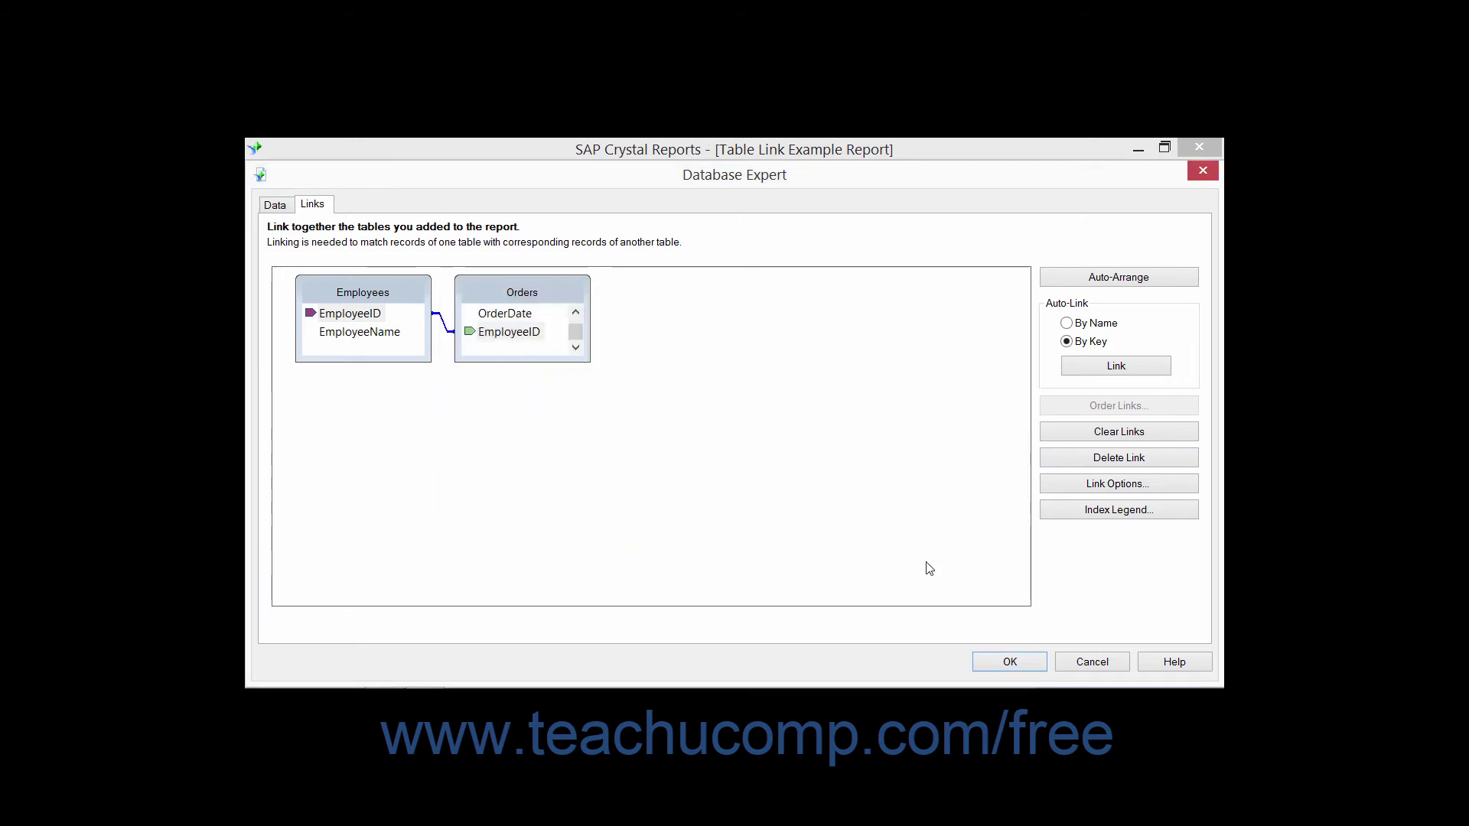
click(1029, 662)
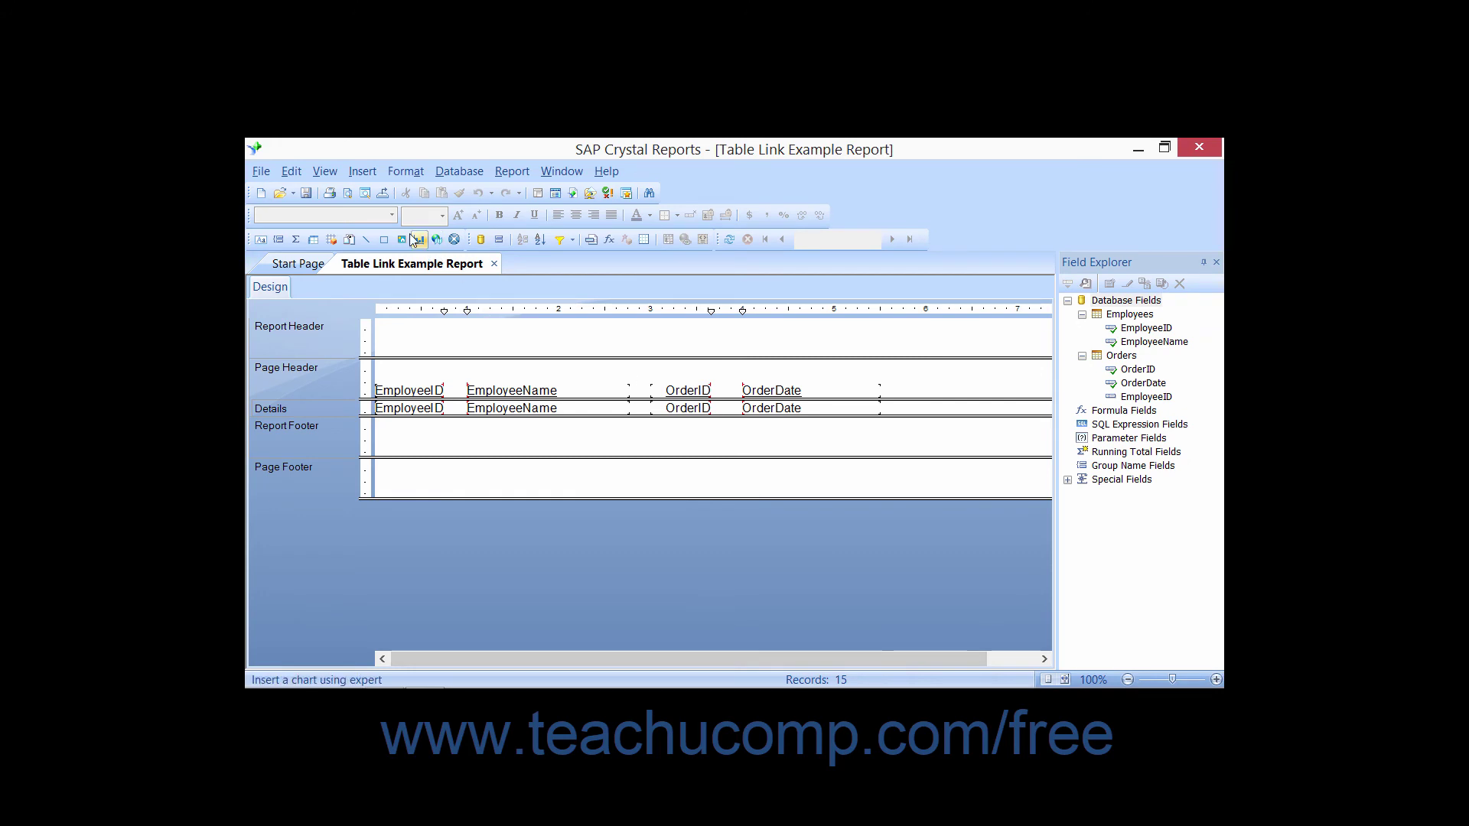
click(348, 194)
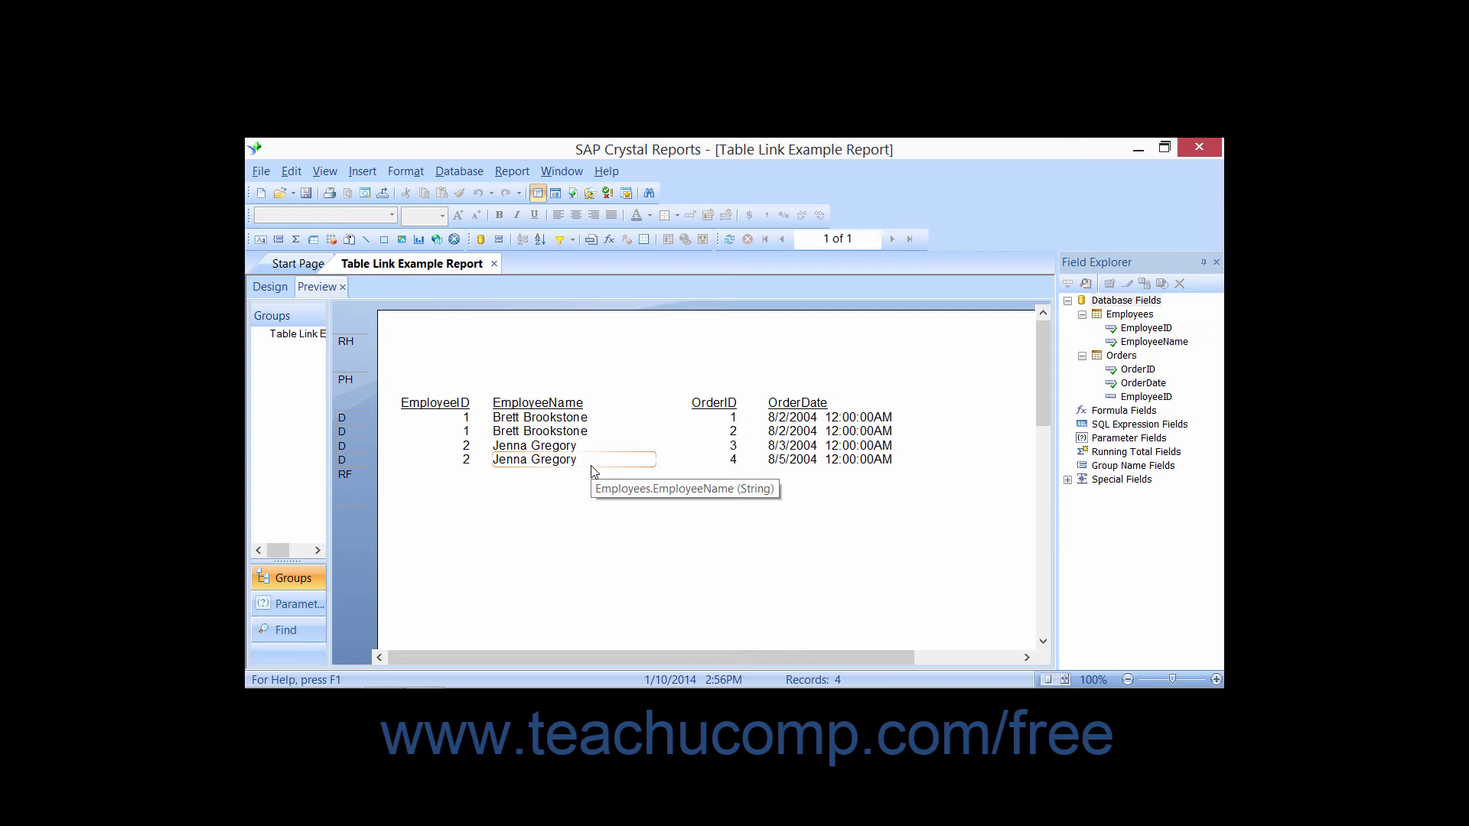
click(342, 286)
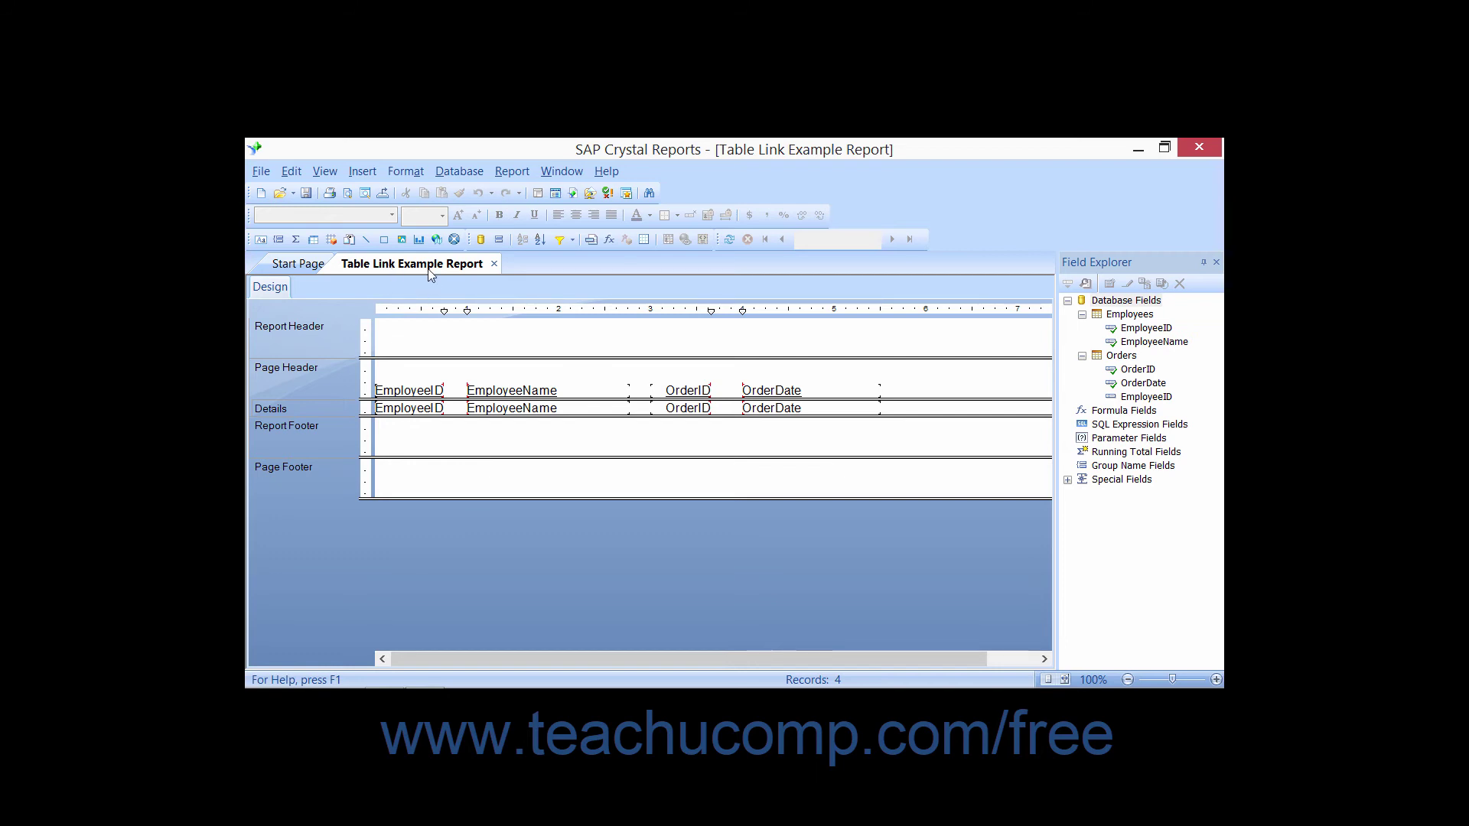
Change the join type of the EmployeeID link between Employees and Orders to Left Outer Join and apply it to the report
click(480, 240)
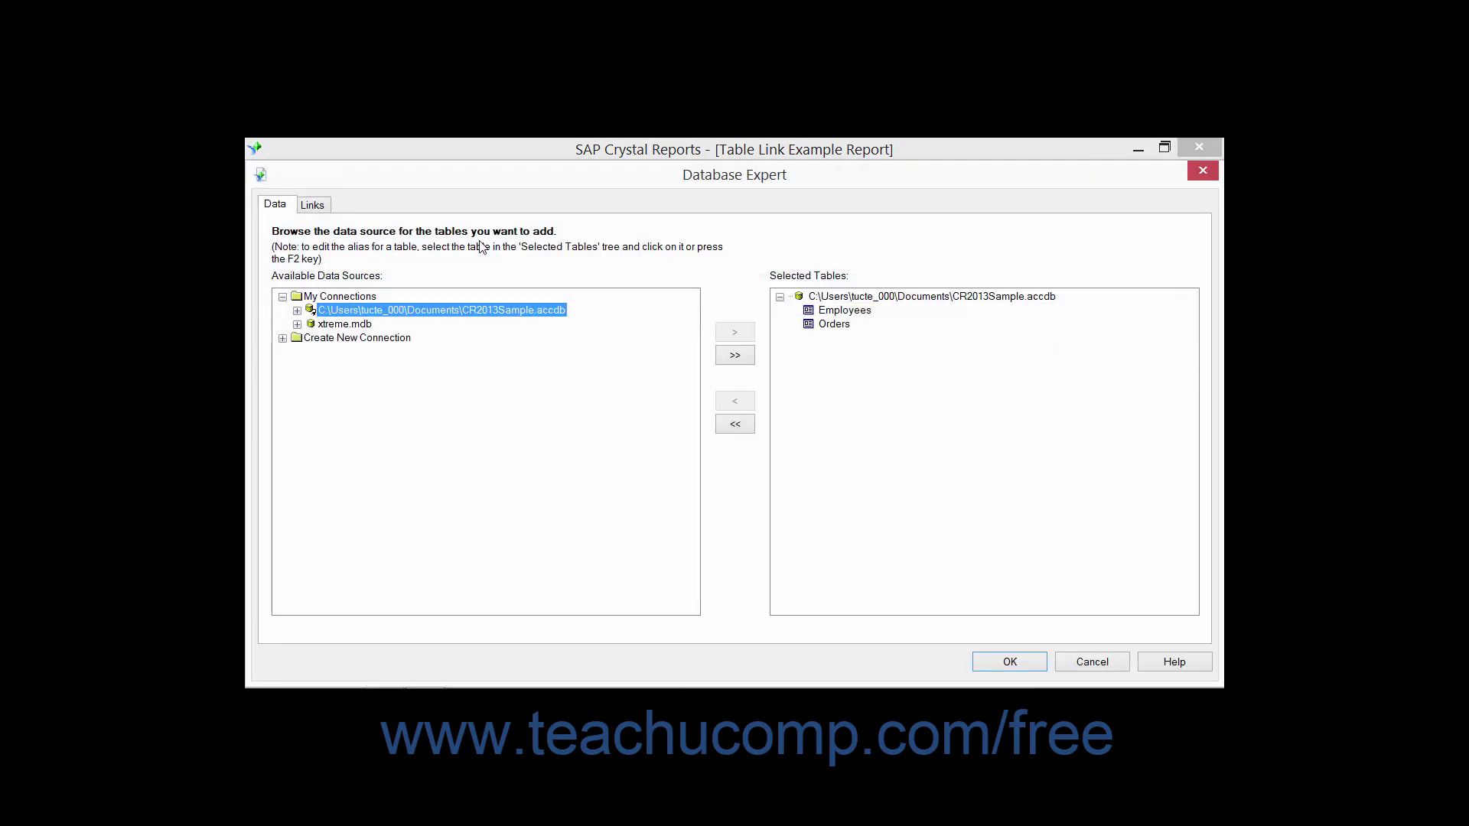
click(323, 207)
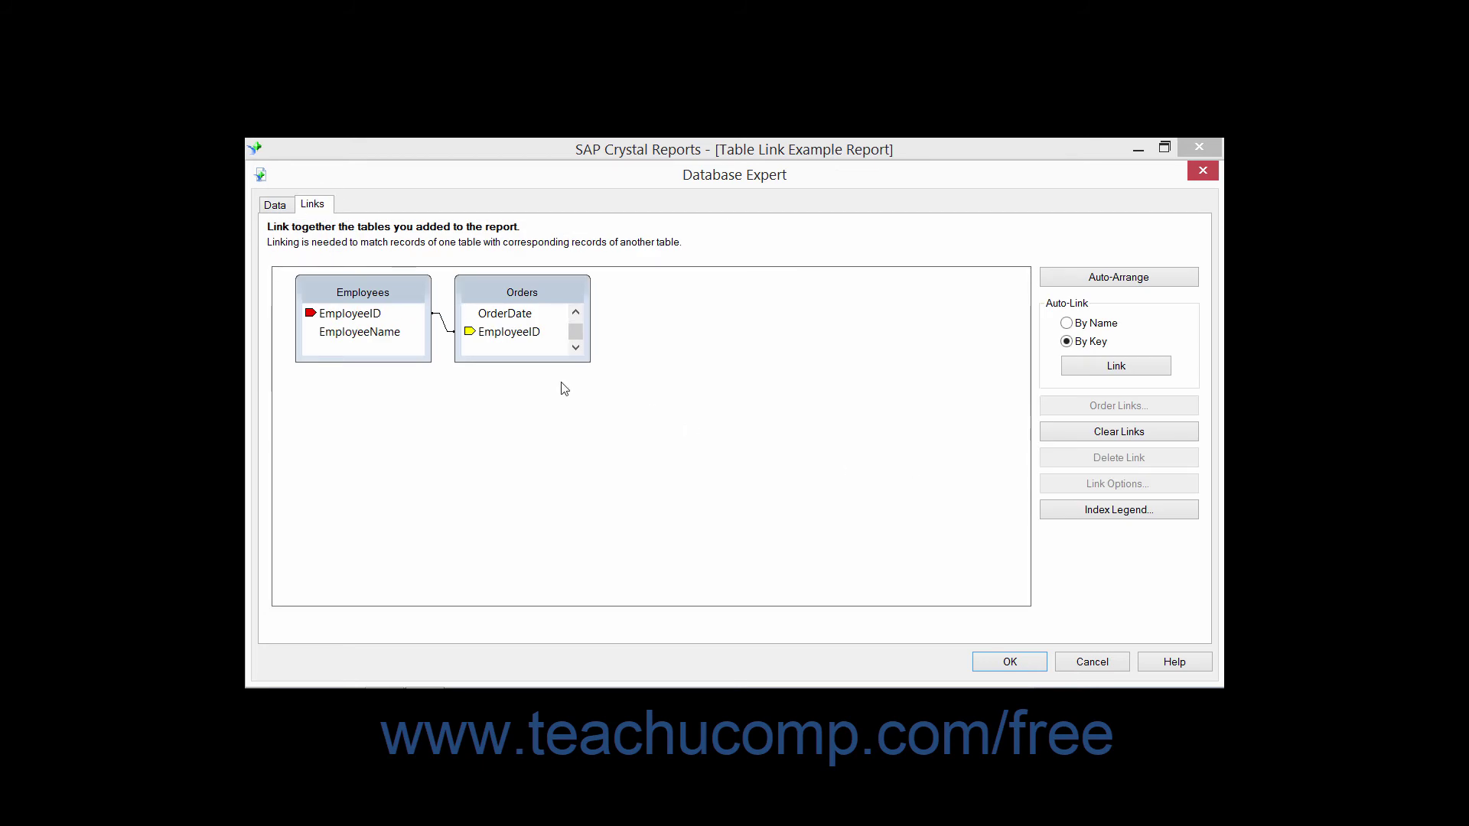
click(453, 330)
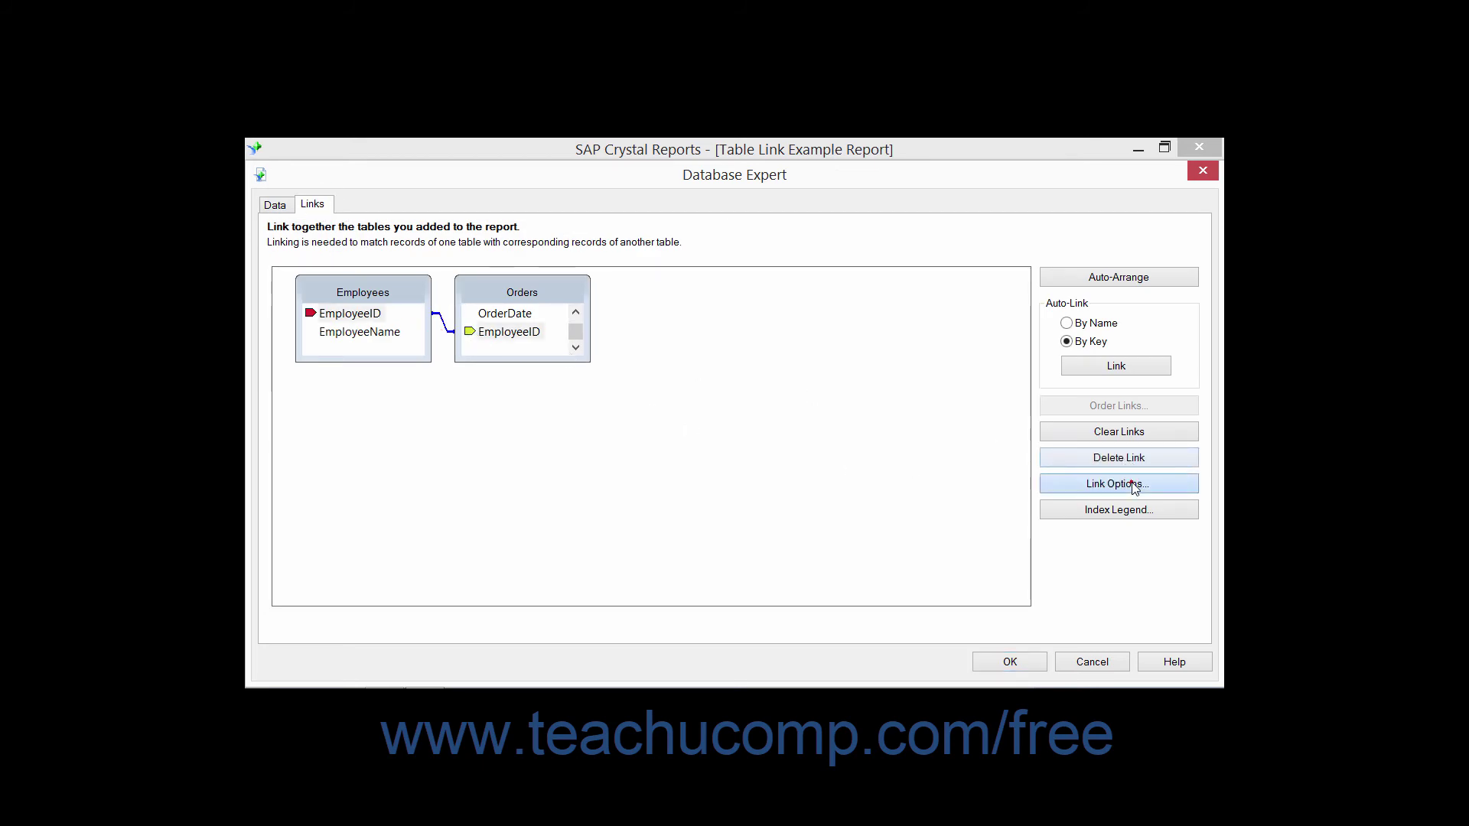
click(1134, 483)
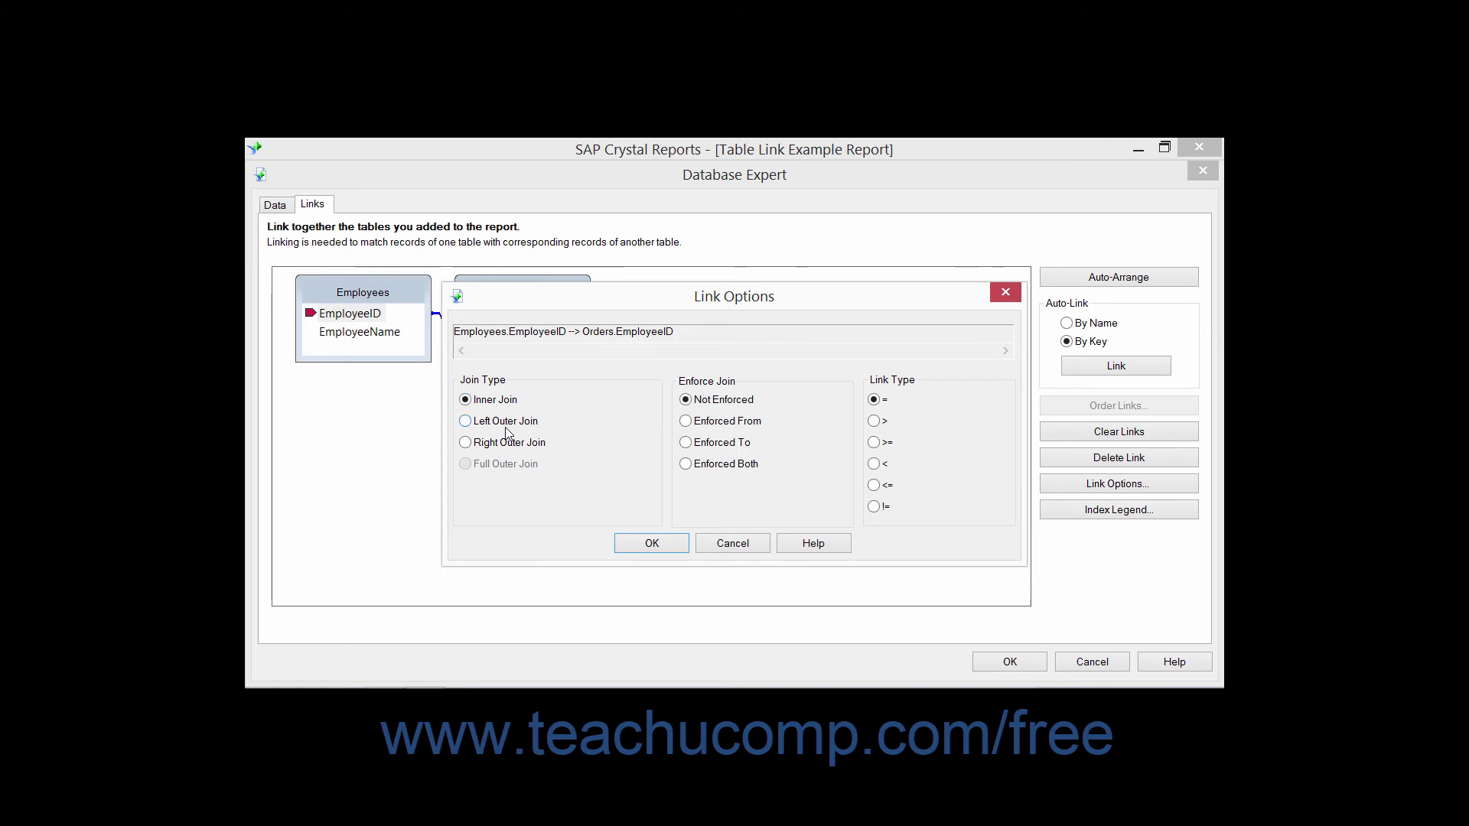
click(466, 423)
click(664, 543)
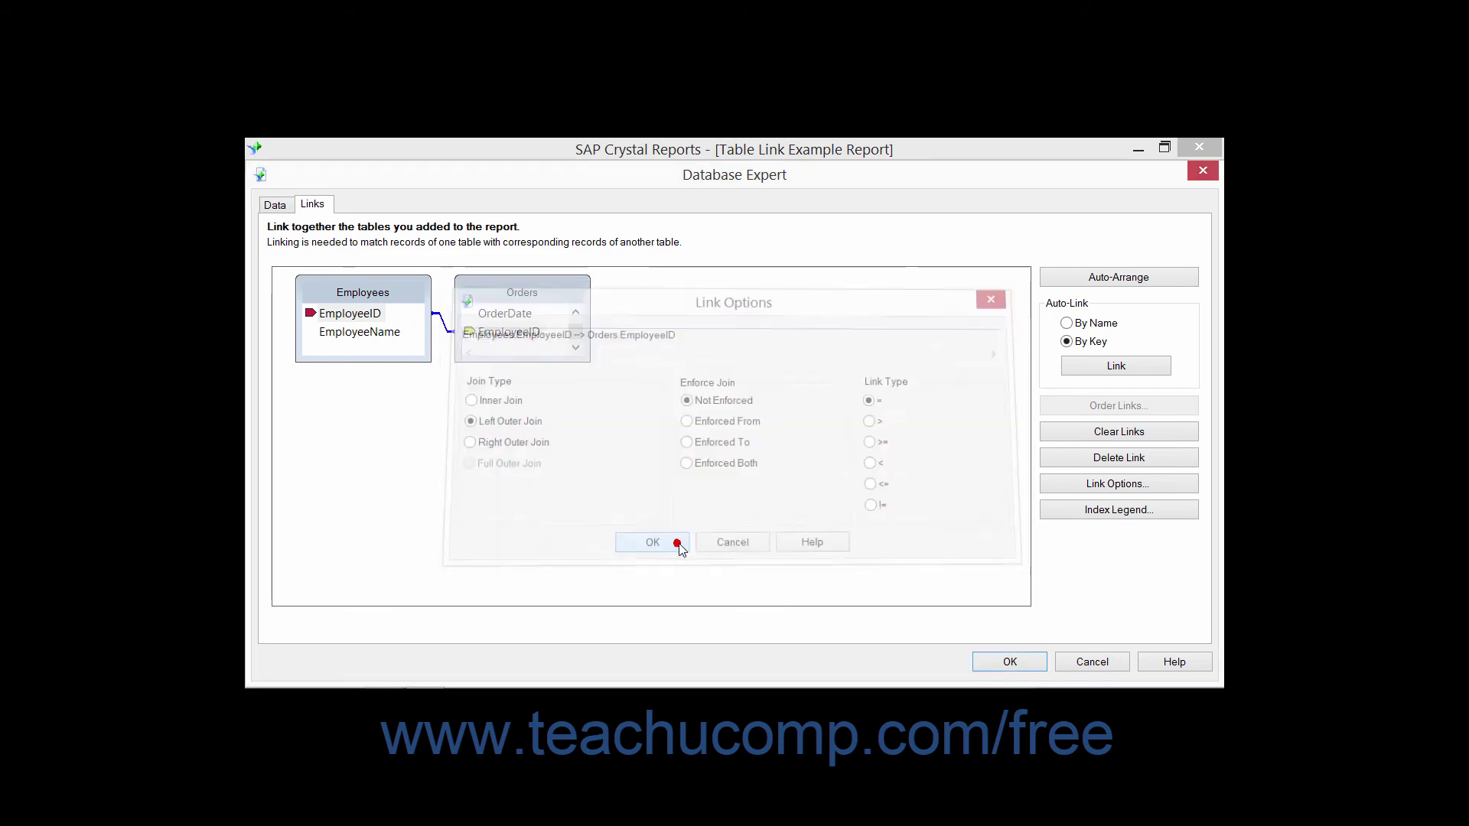
click(1039, 662)
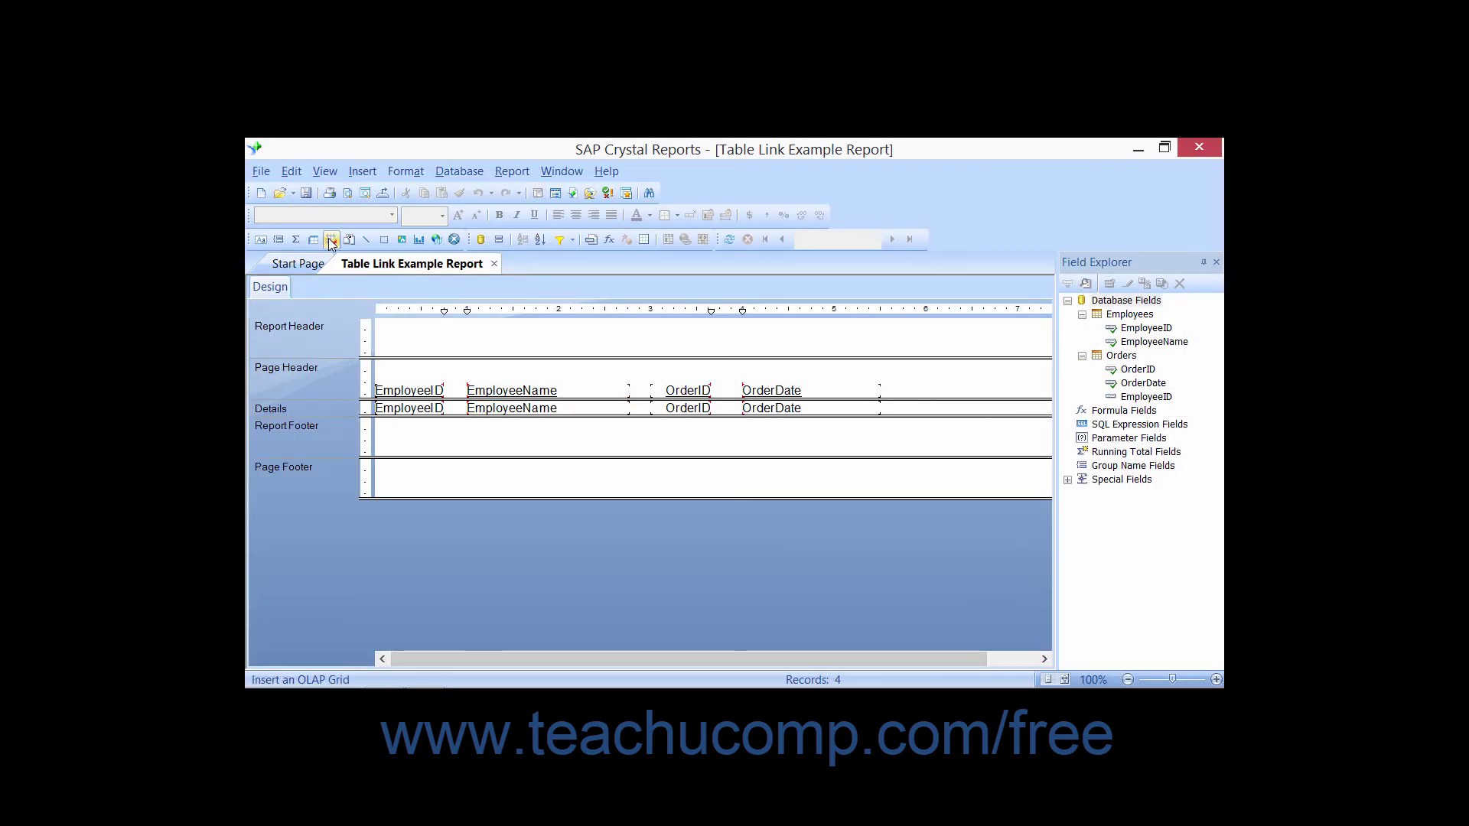
Preview the report to examine the records produced by the Left Outer Join, and close the preview
click(349, 192)
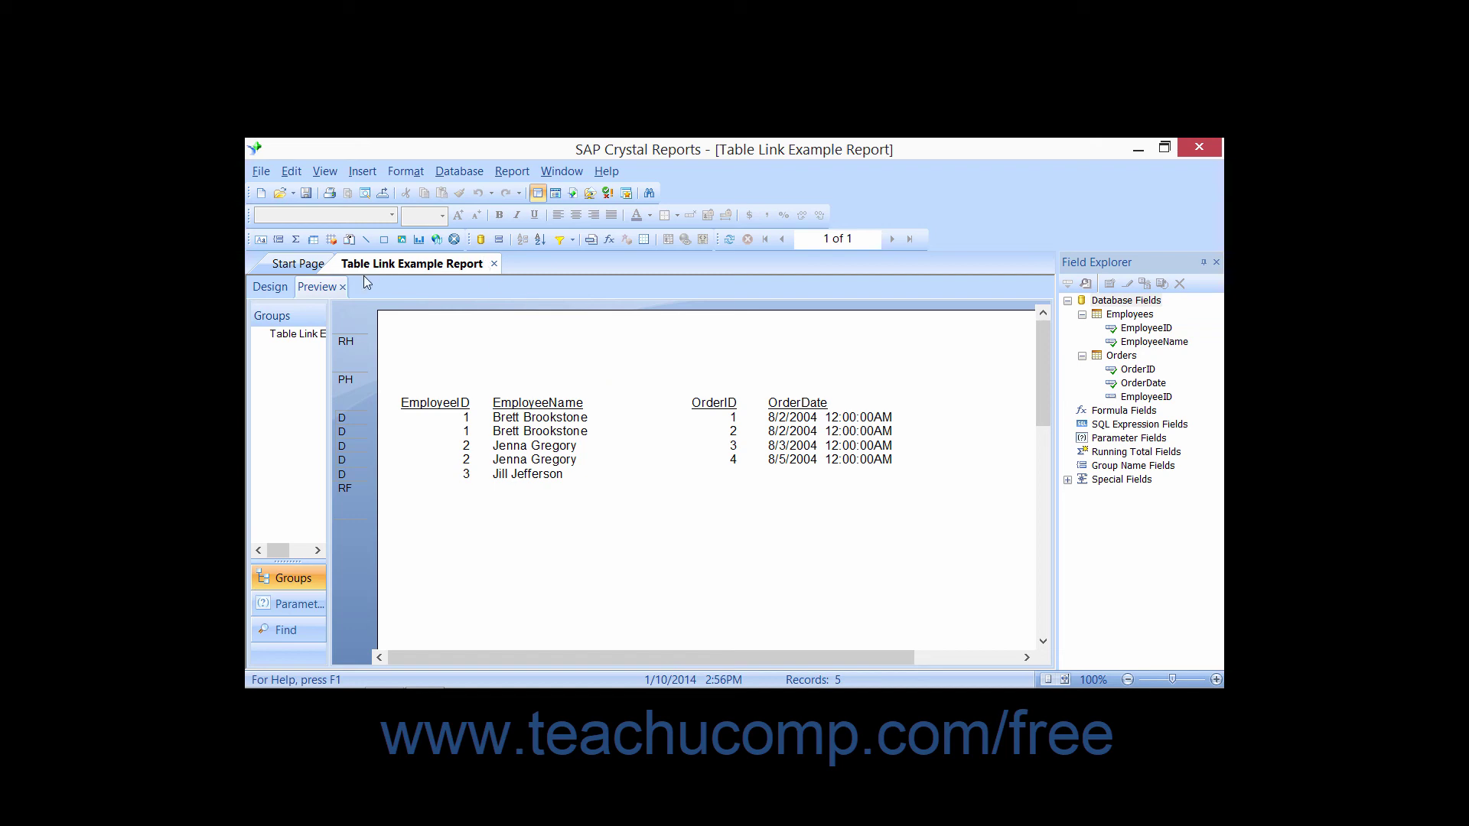
click(343, 287)
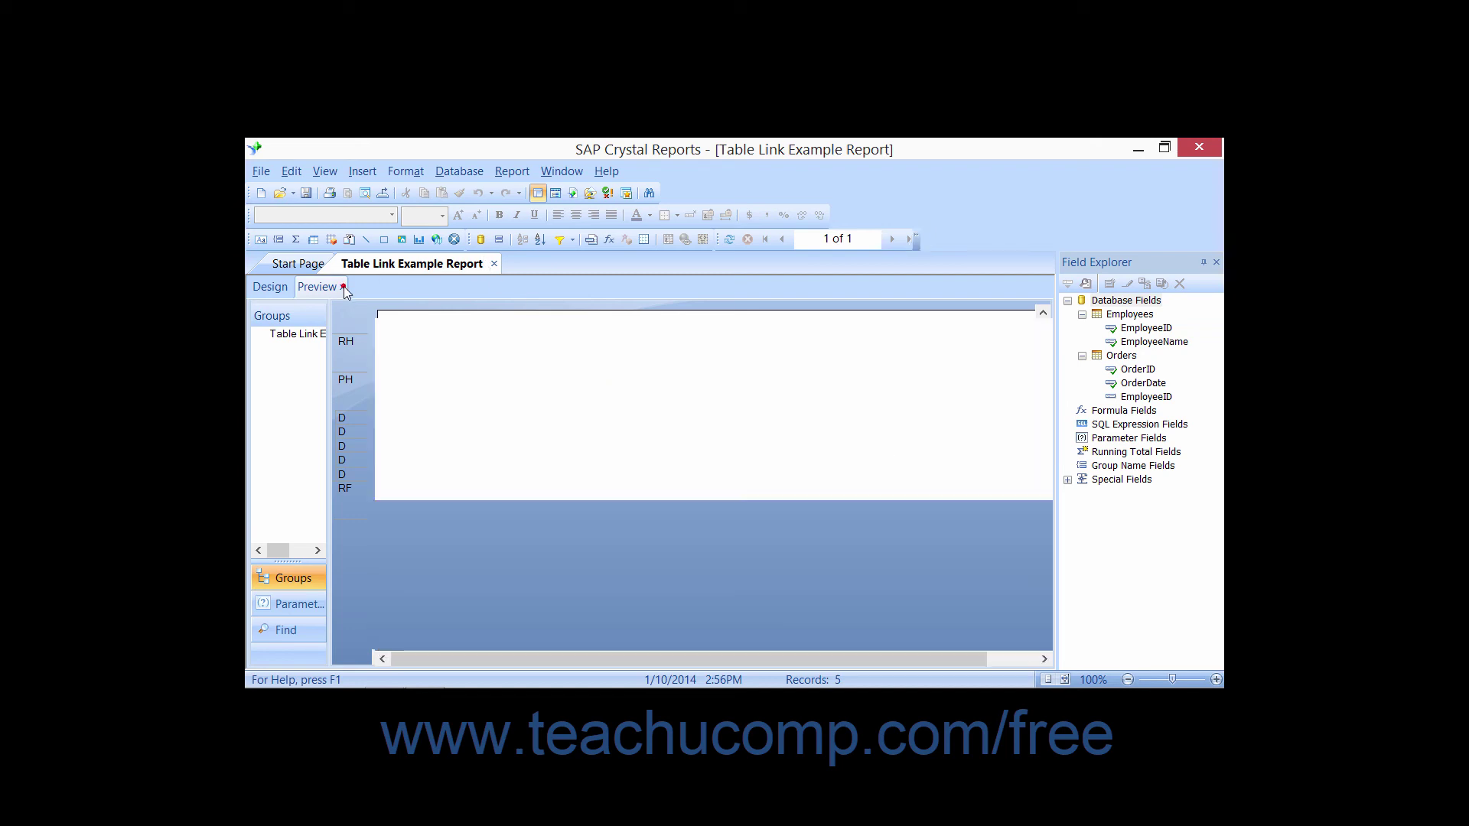
Change the join type of the EmployeeID link between Employees and Orders to Right Outer Join and apply it to the report
click(480, 242)
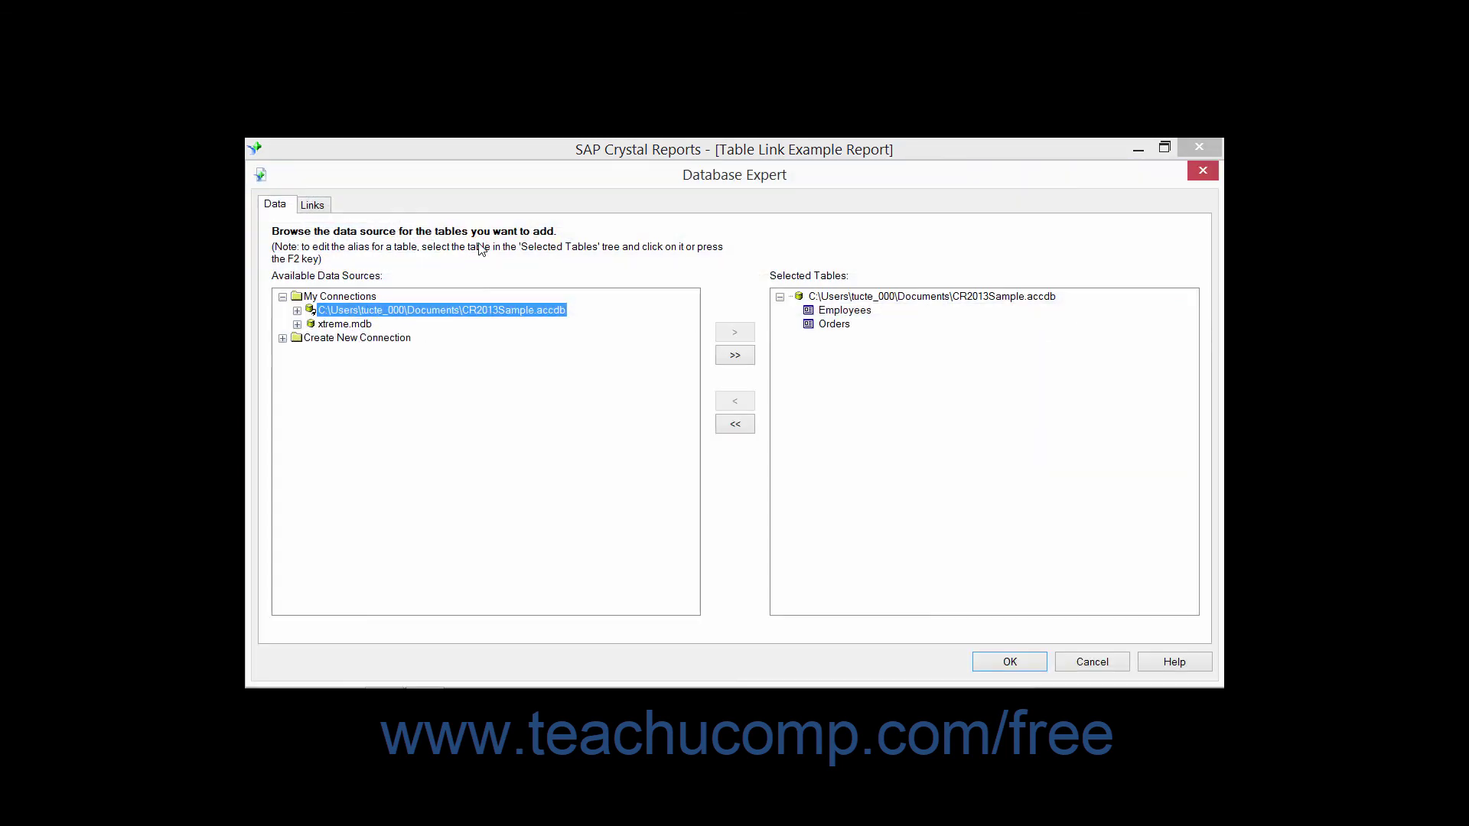
click(313, 205)
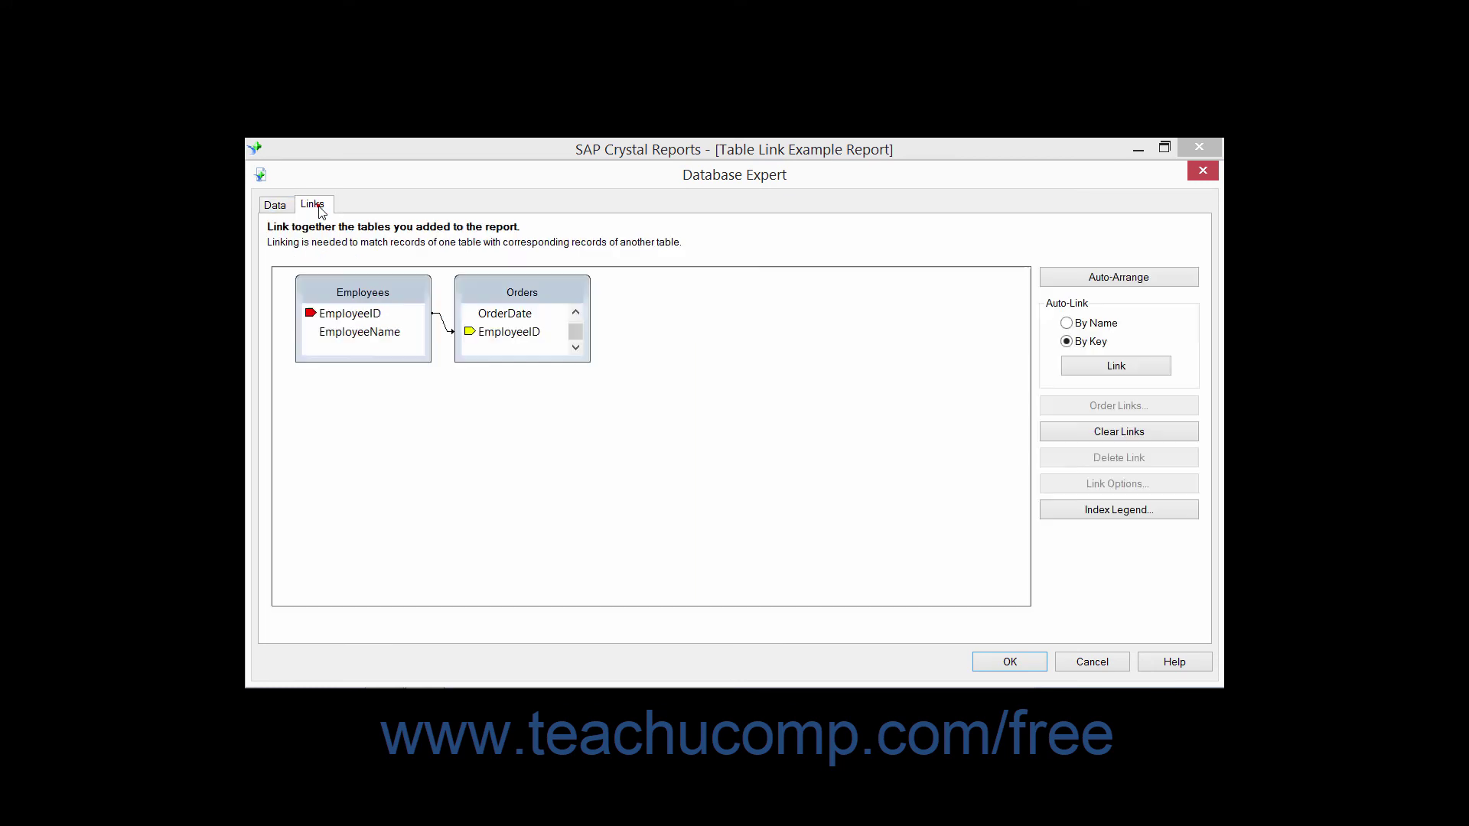
click(446, 330)
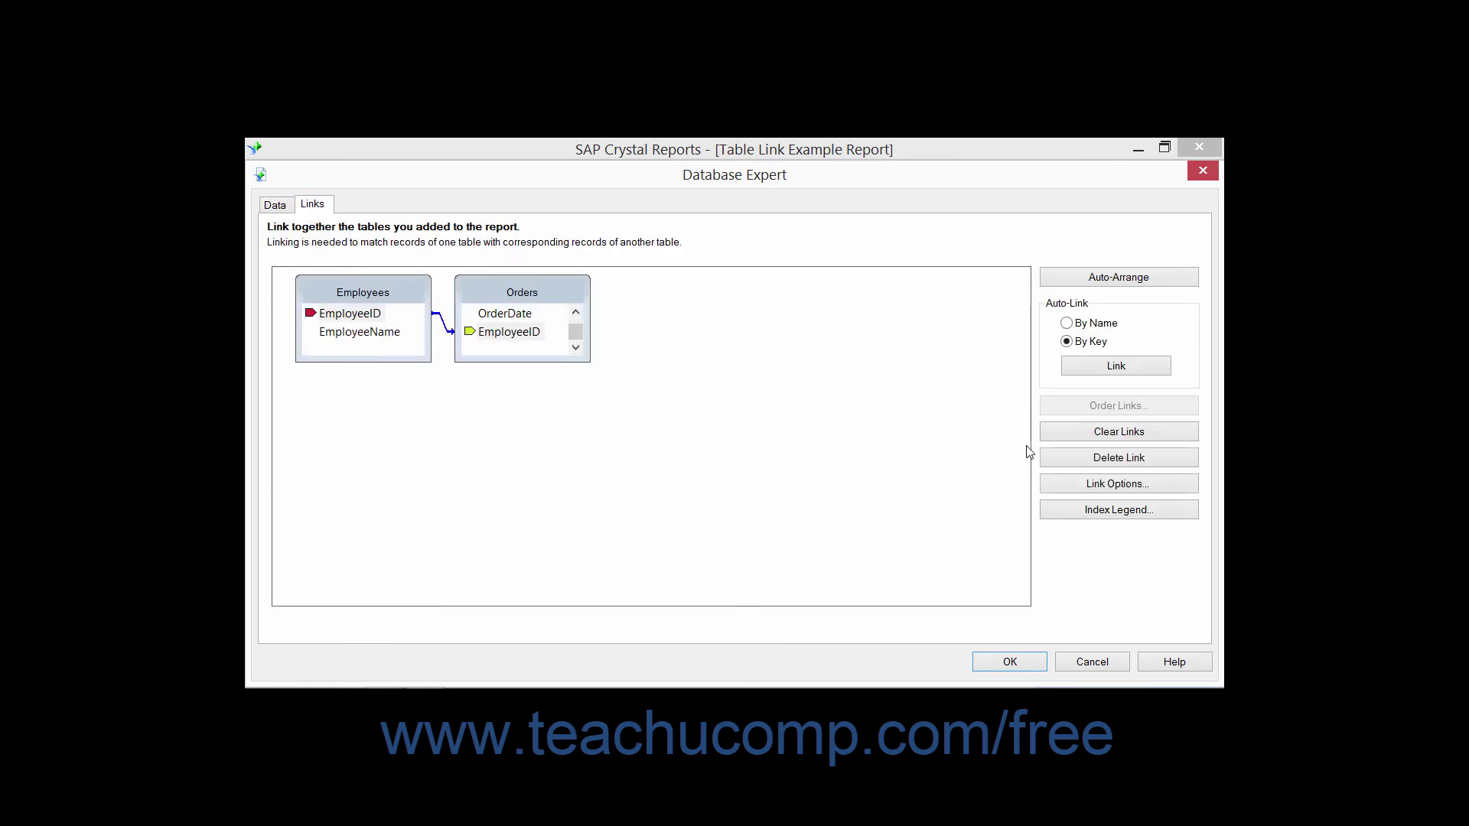
click(1065, 484)
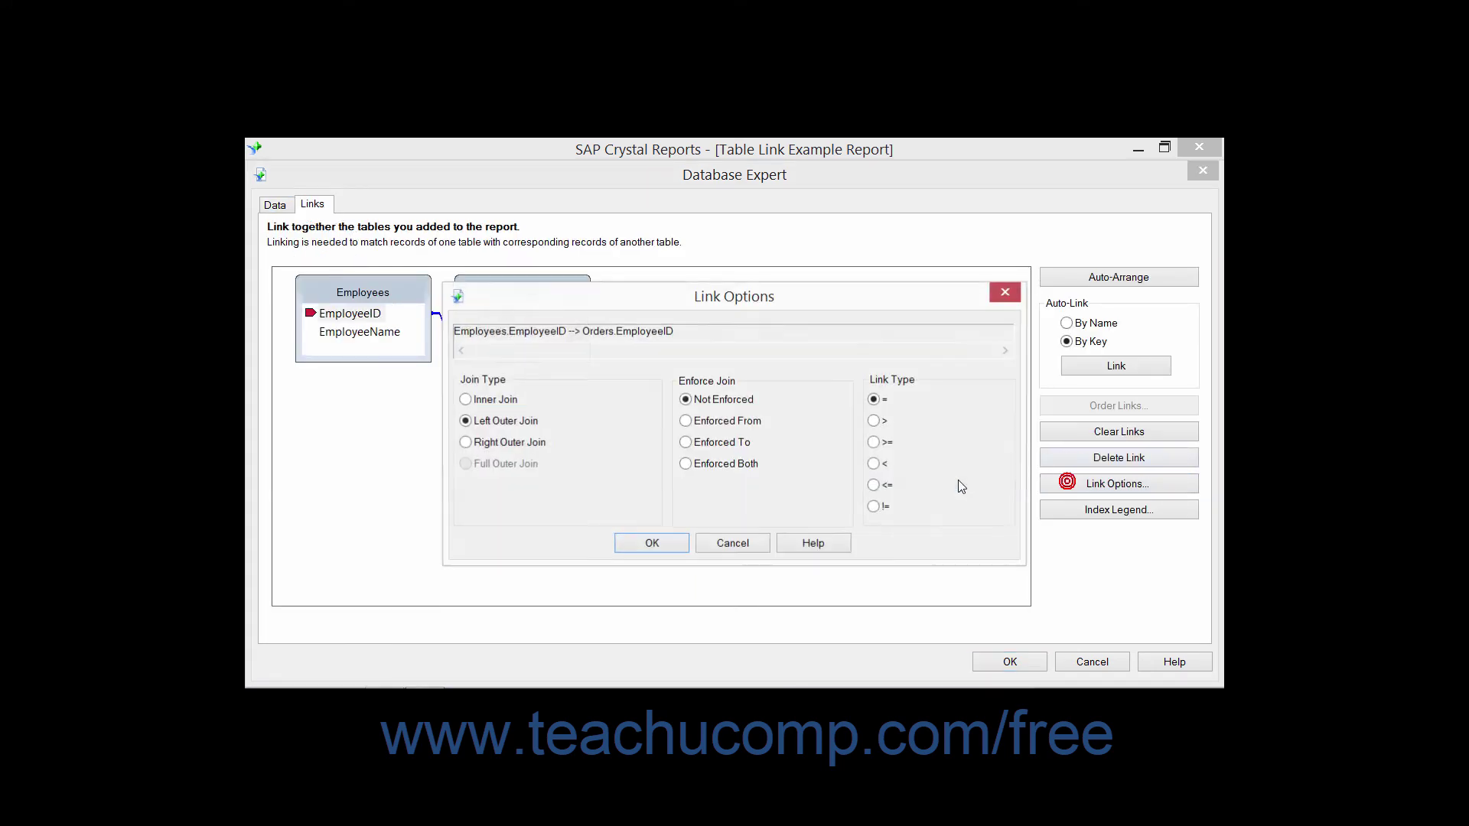
click(466, 443)
click(649, 545)
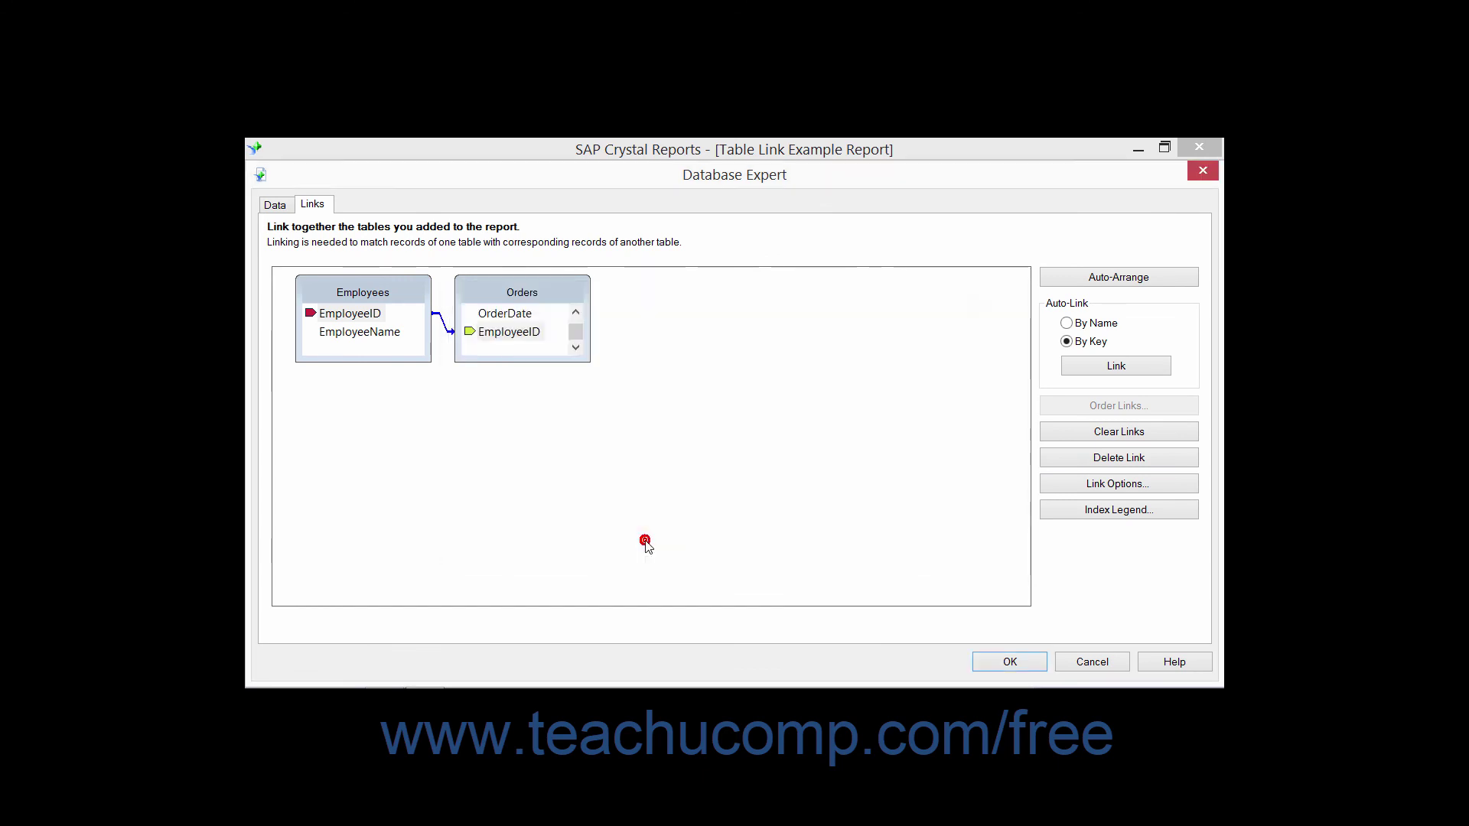
click(997, 662)
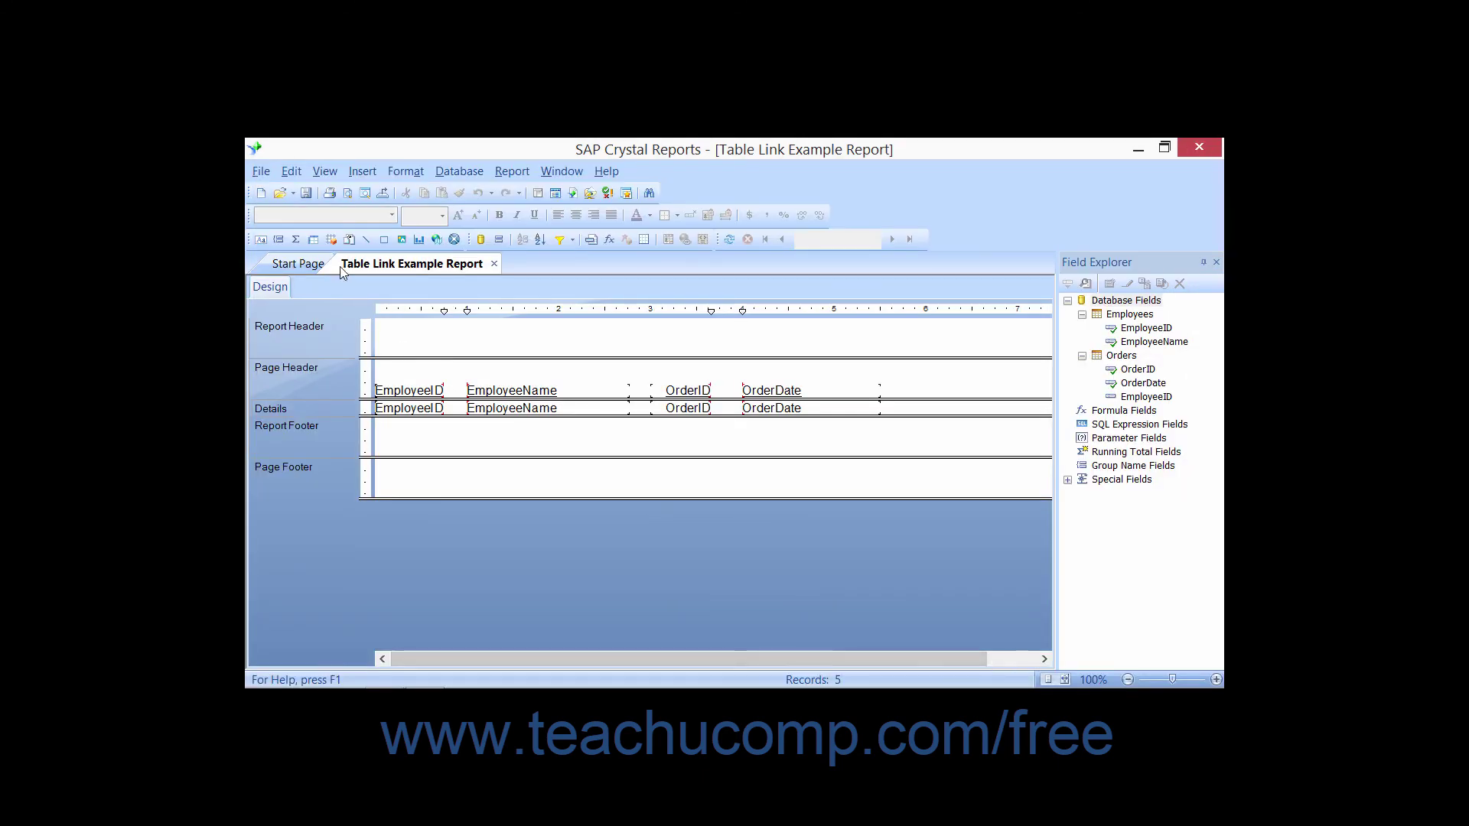
Preview the report to examine the records produced by the Right Outer Join, and close the preview
click(344, 196)
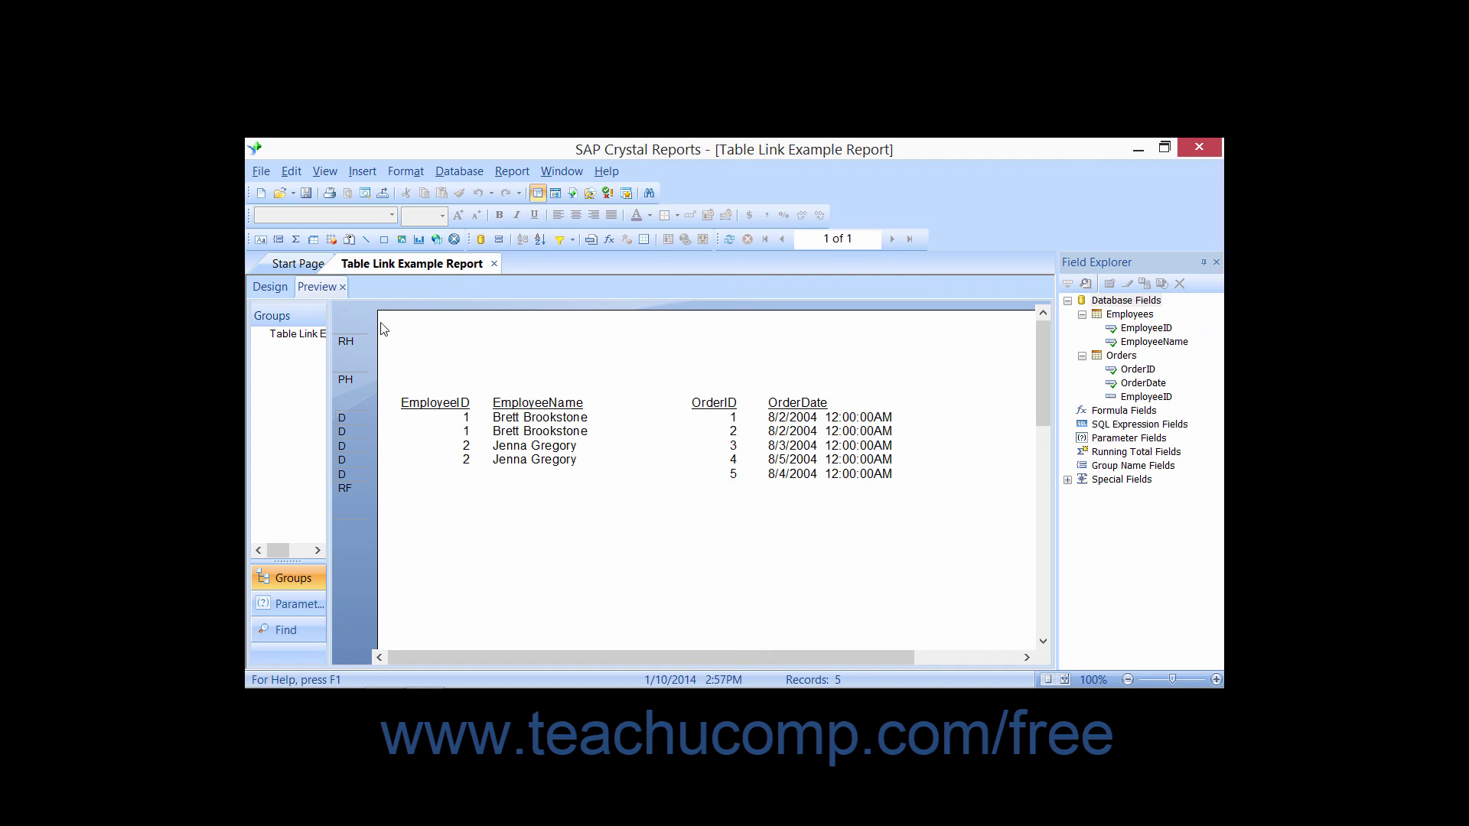
click(343, 287)
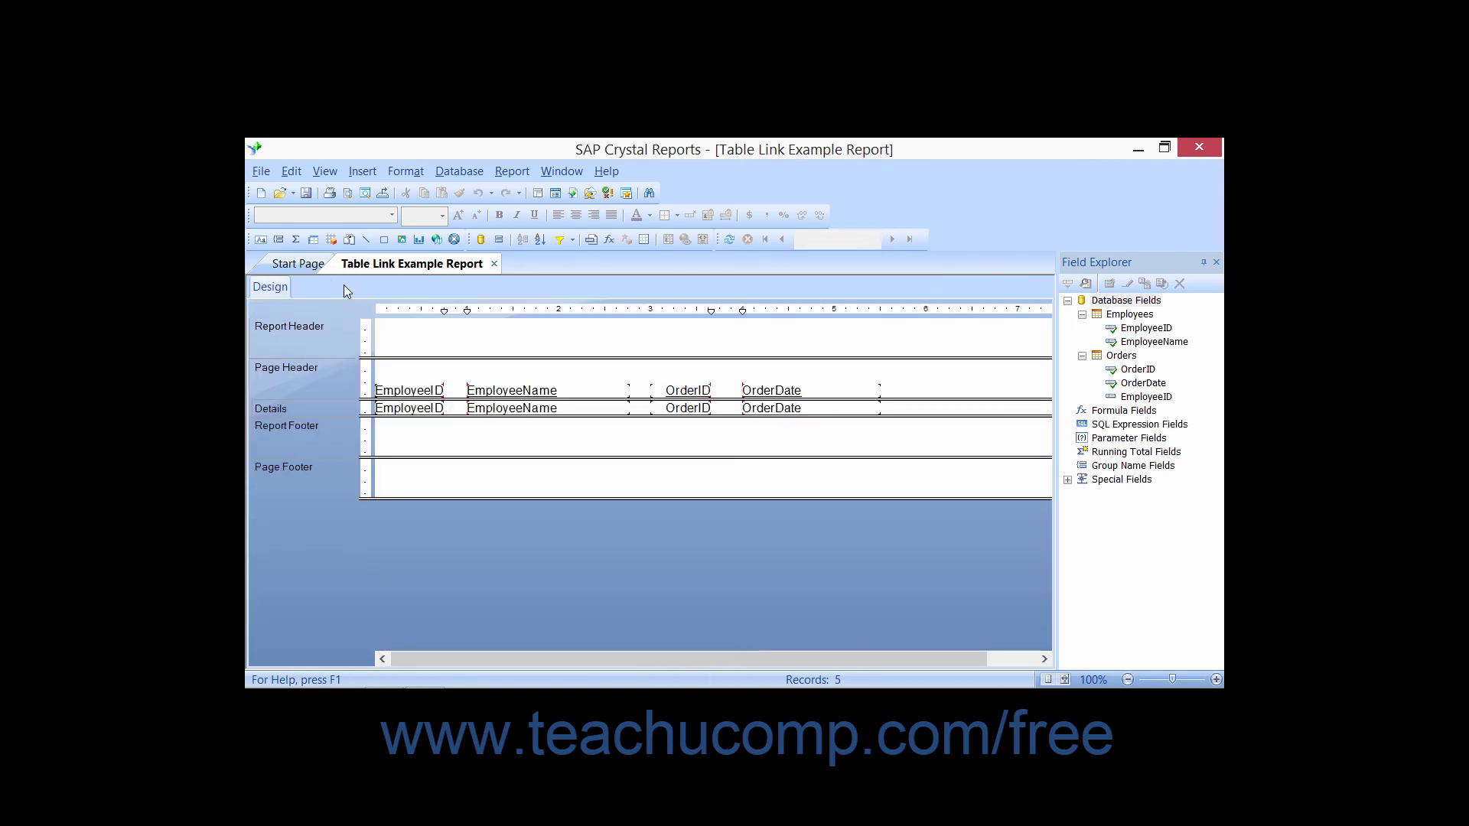